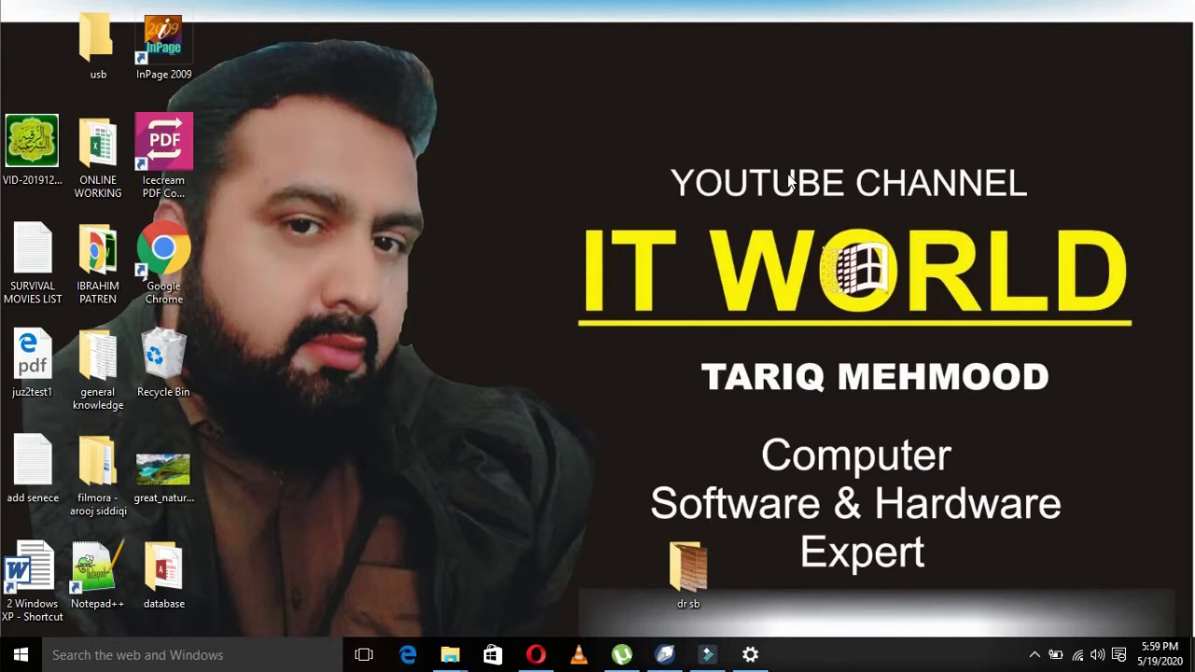
Step: Launch Excel 2013 from Start search, dismiss the activation notice and create a blank workbook
key("super")
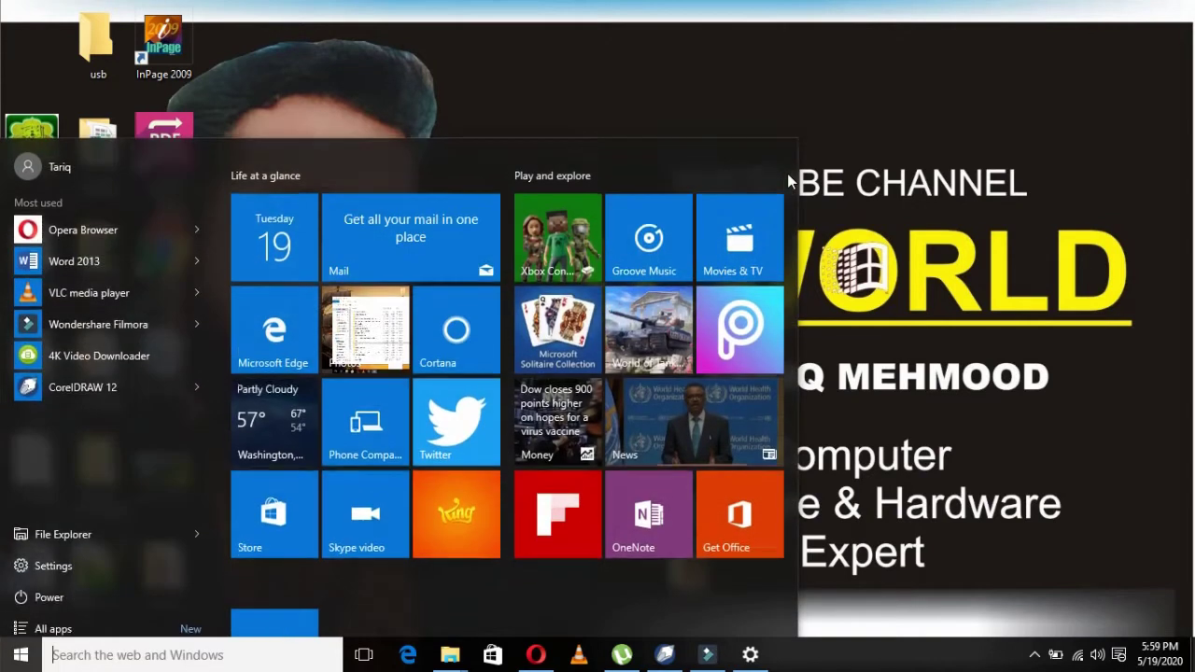
type("EXCEL")
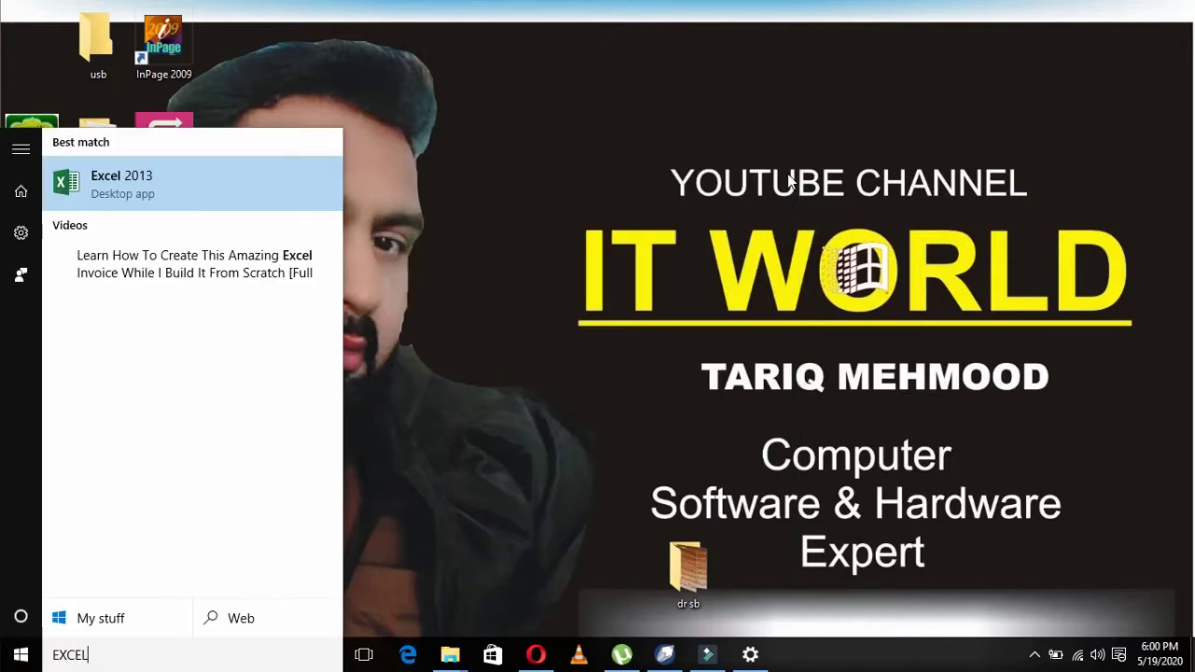
key("Return")
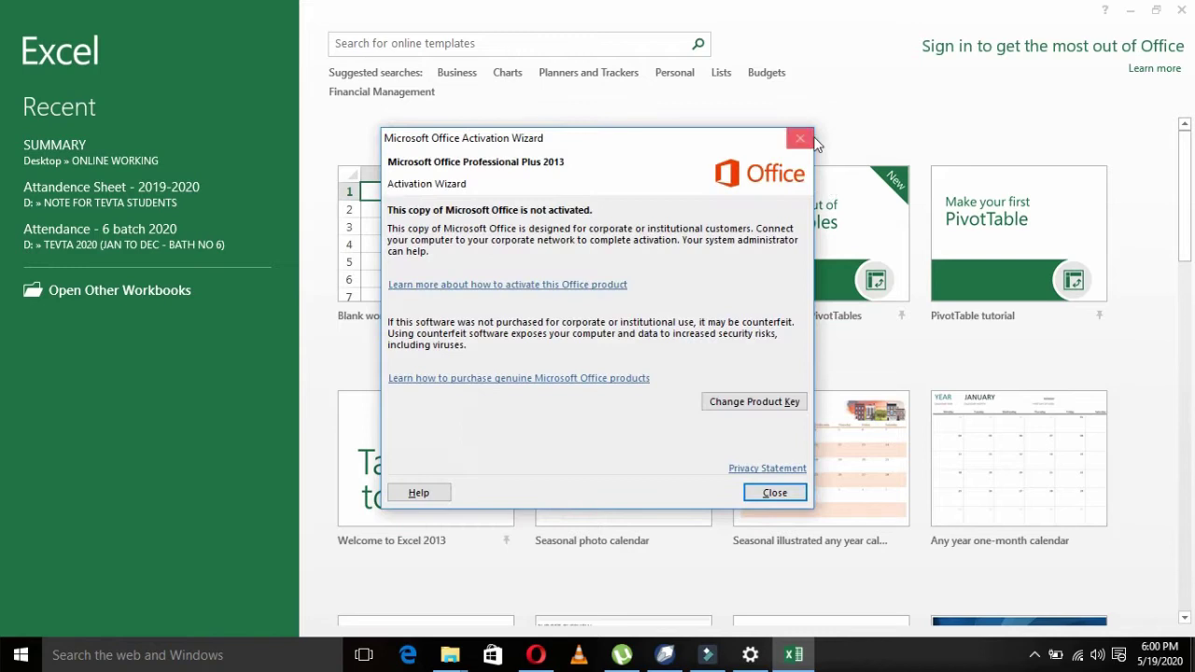
left_click(800, 138)
left_click(457, 286)
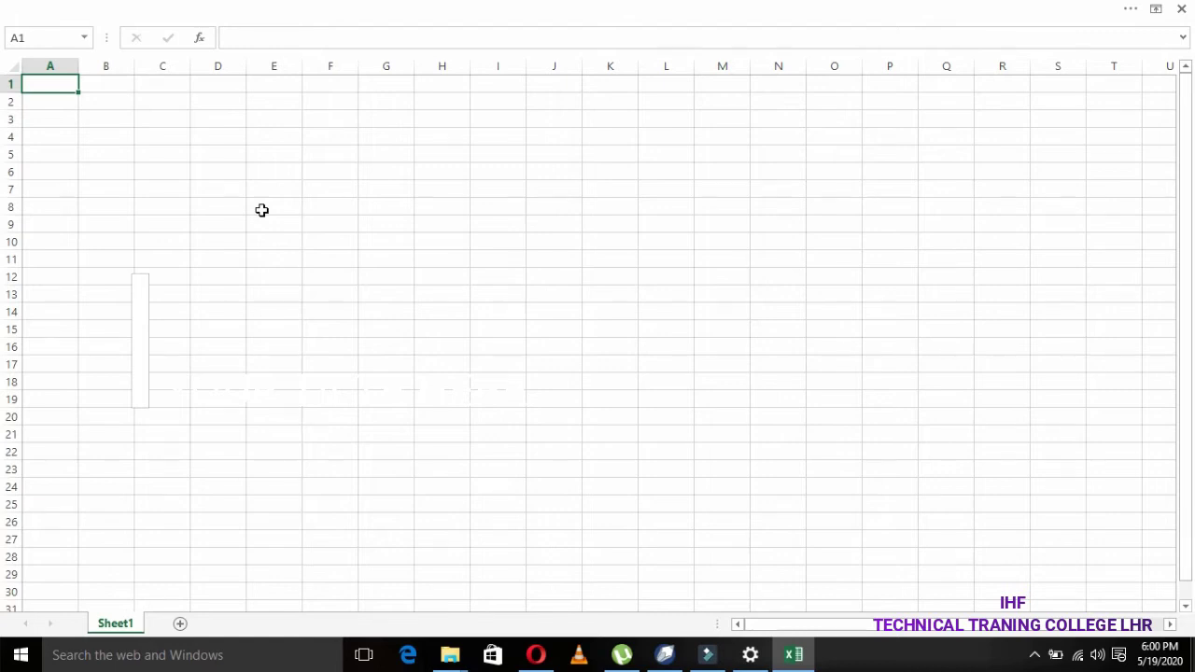
Step: Enter the header VAL 1 in cell B2
scroll(262, 210, "up", 4)
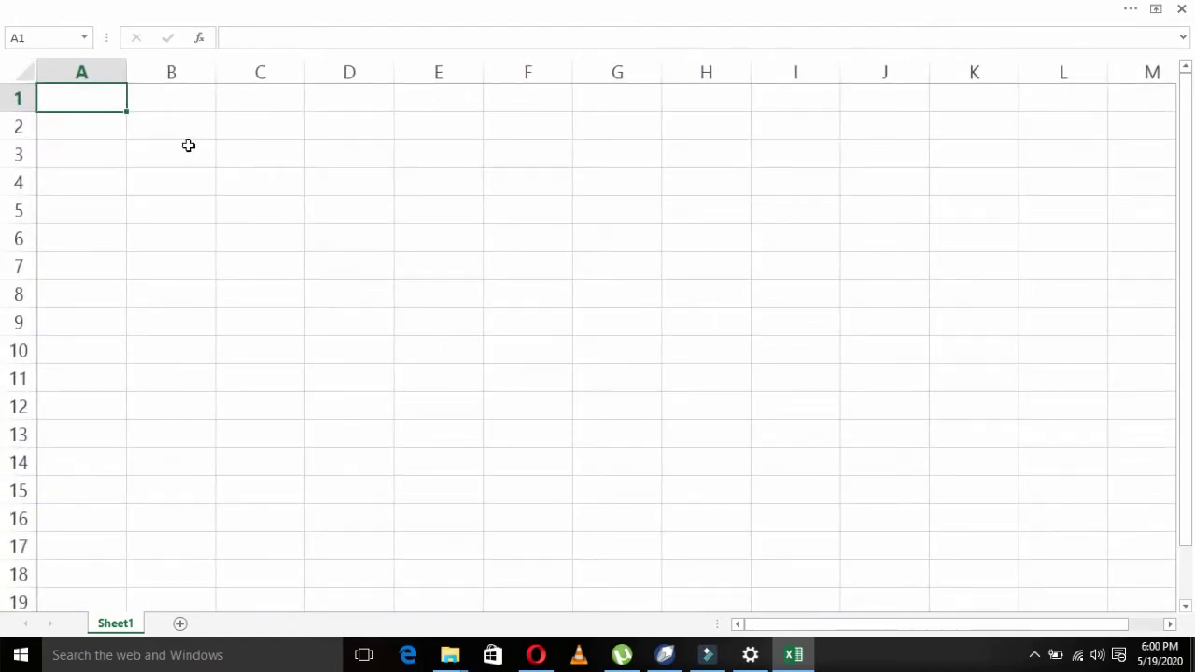
left_click(176, 130)
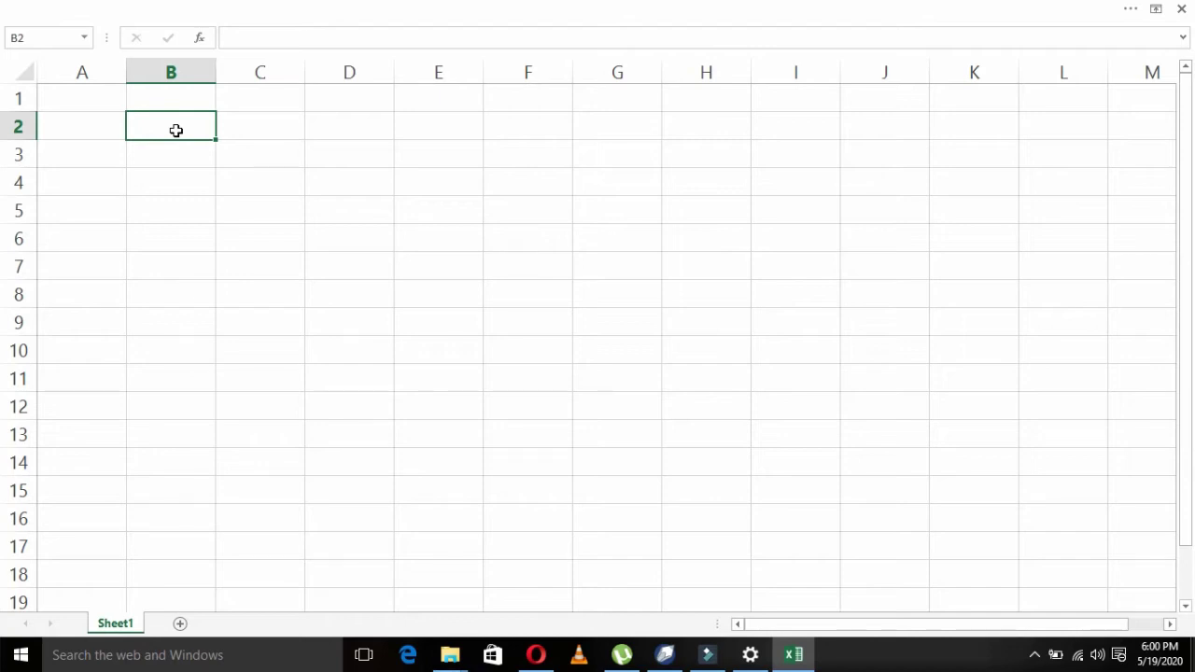
type("VAL ")
type("1")
key("Return")
Step: Copy VAL 1 into C2:D2 and edit the copies to VAL 2 and VAL 3
left_click(176, 130)
key("ctrl+c")
key("Right")
key("shift+Right")
key("Return")
key("shift+Left")
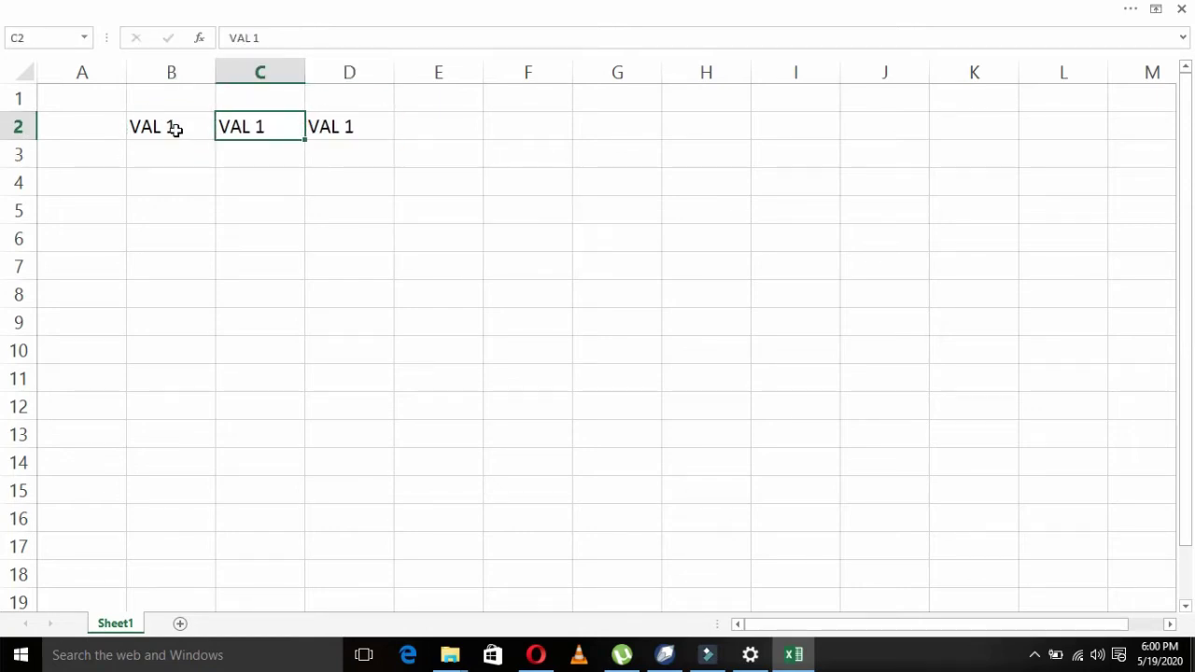
key("F2")
key("BackSpace")
type("2")
key("Return")
key("Up")
key("Right")
key("F2")
key("BackSpace")
type("3")
key("Return")
Step: Make the headers in B2:D2 bold
key("Left")
key("Left")
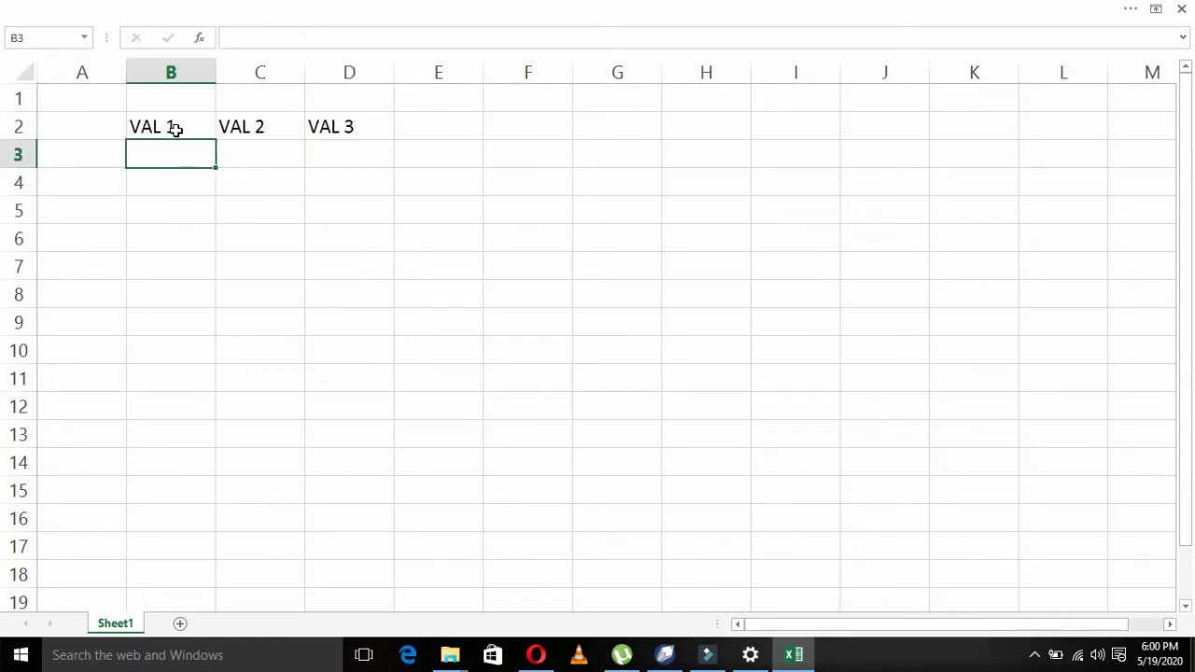
scroll(176, 129, "up", 4)
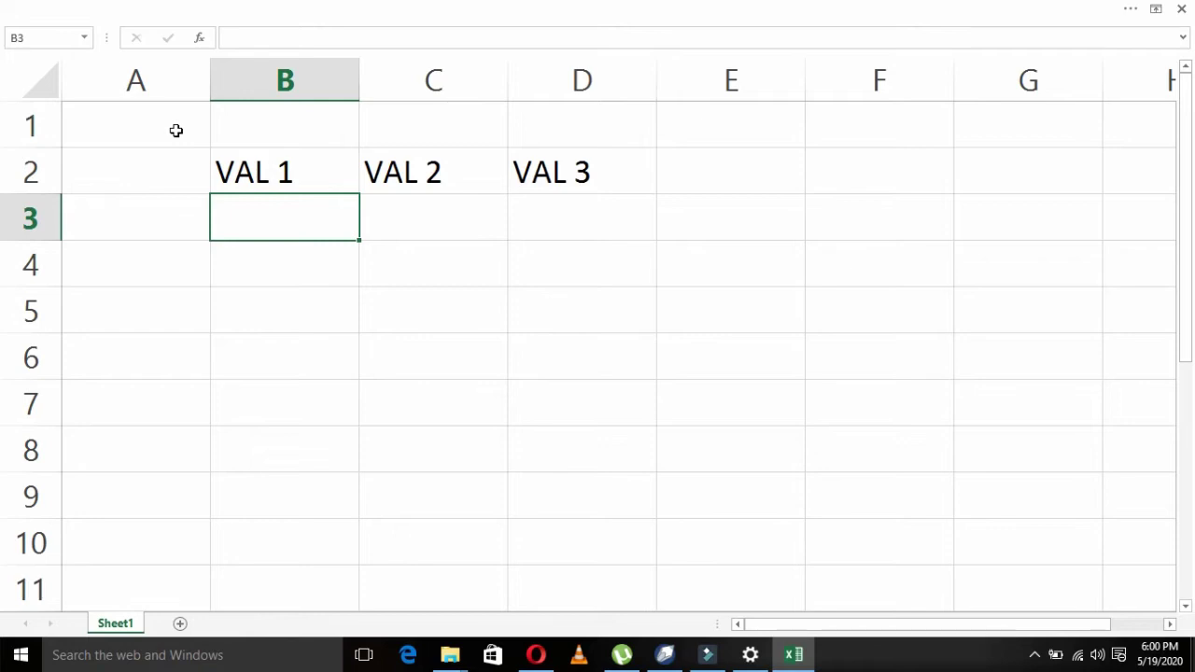
key("Up")
key("shift+Right")
key("shift+Right")
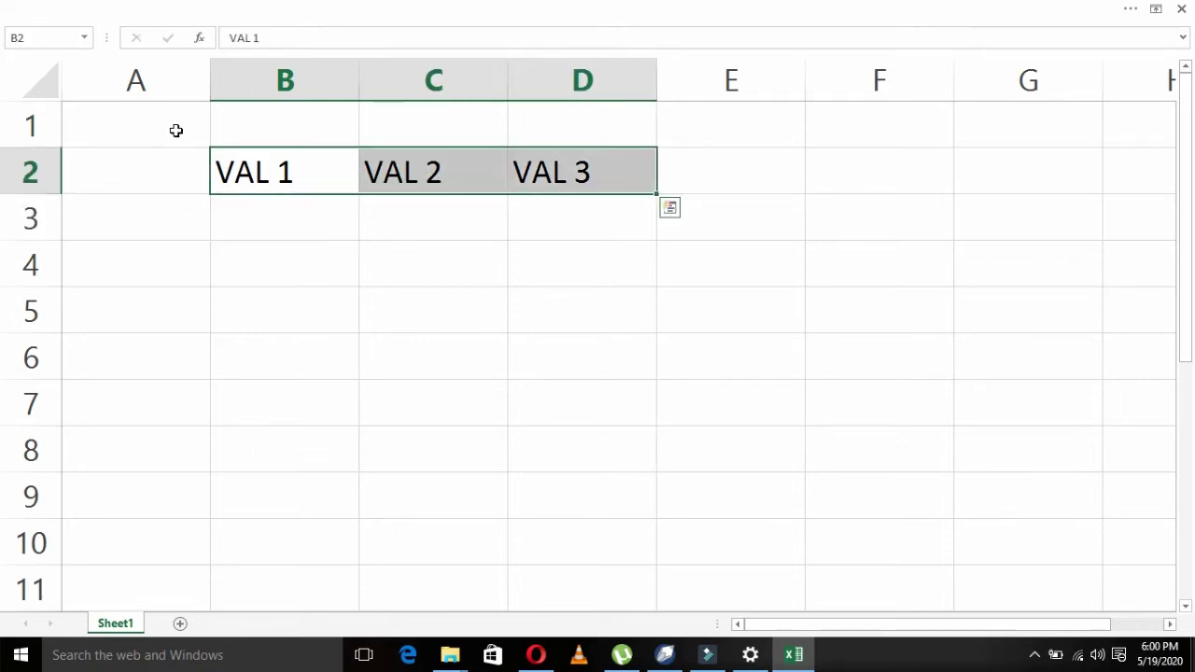
key("ctrl+b")
Step: Enter the values 10, 30 and 20 in B3:D3 and select that range
key("Down")
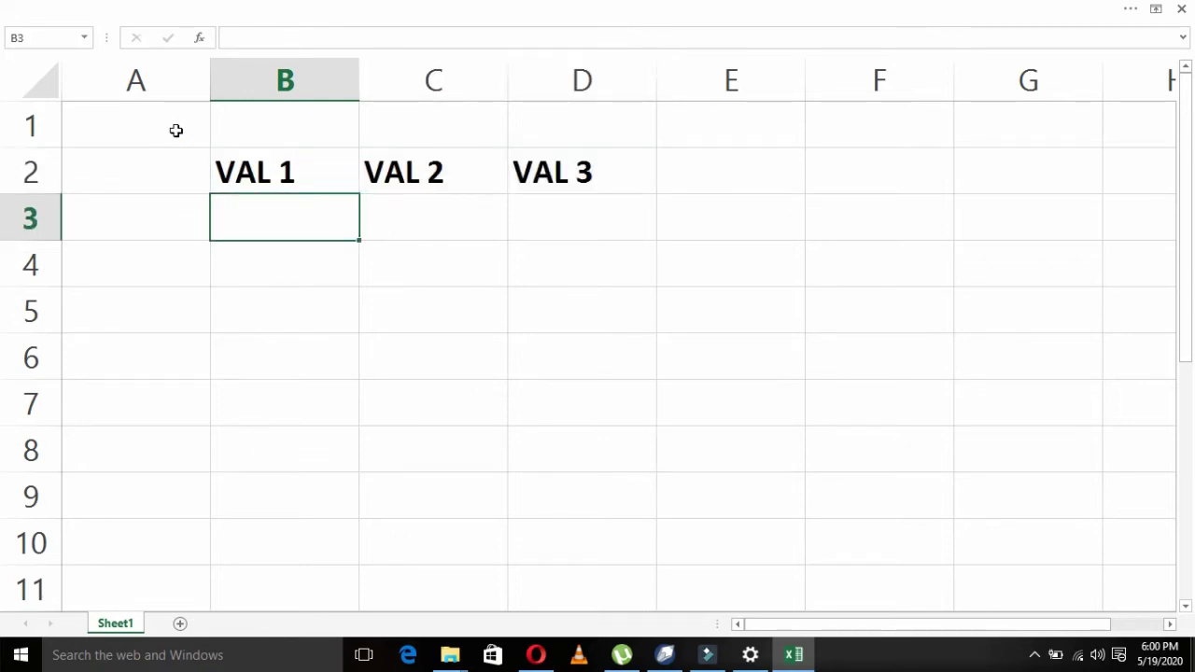
type("10")
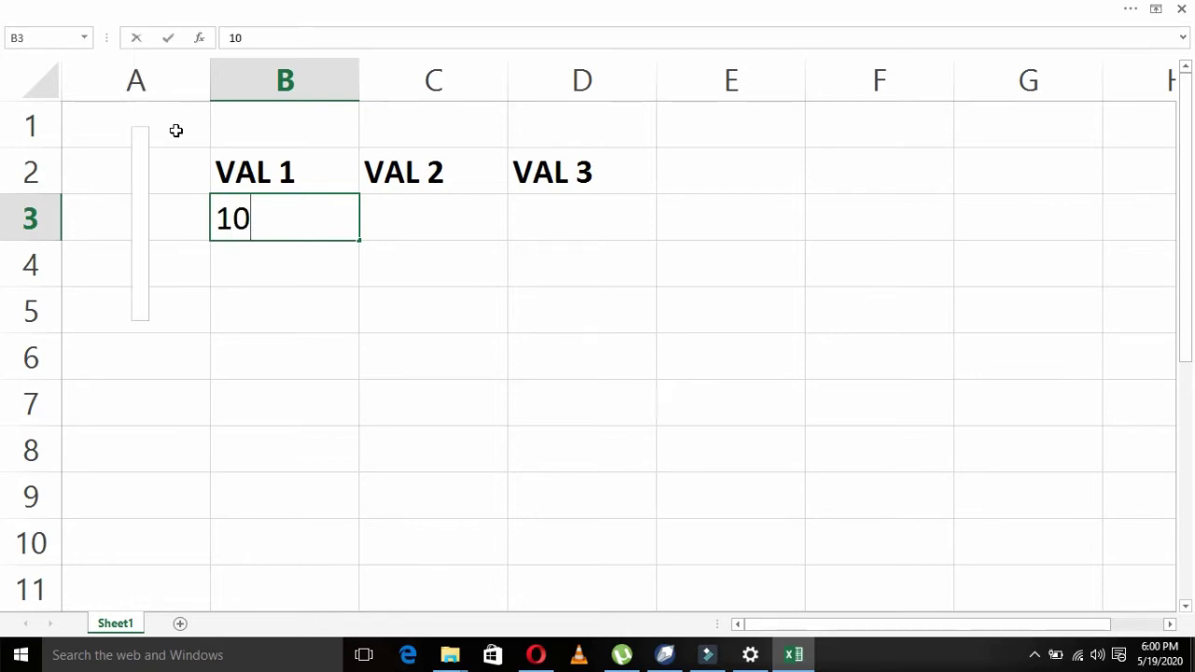
key("Right")
type("30")
key("Down")
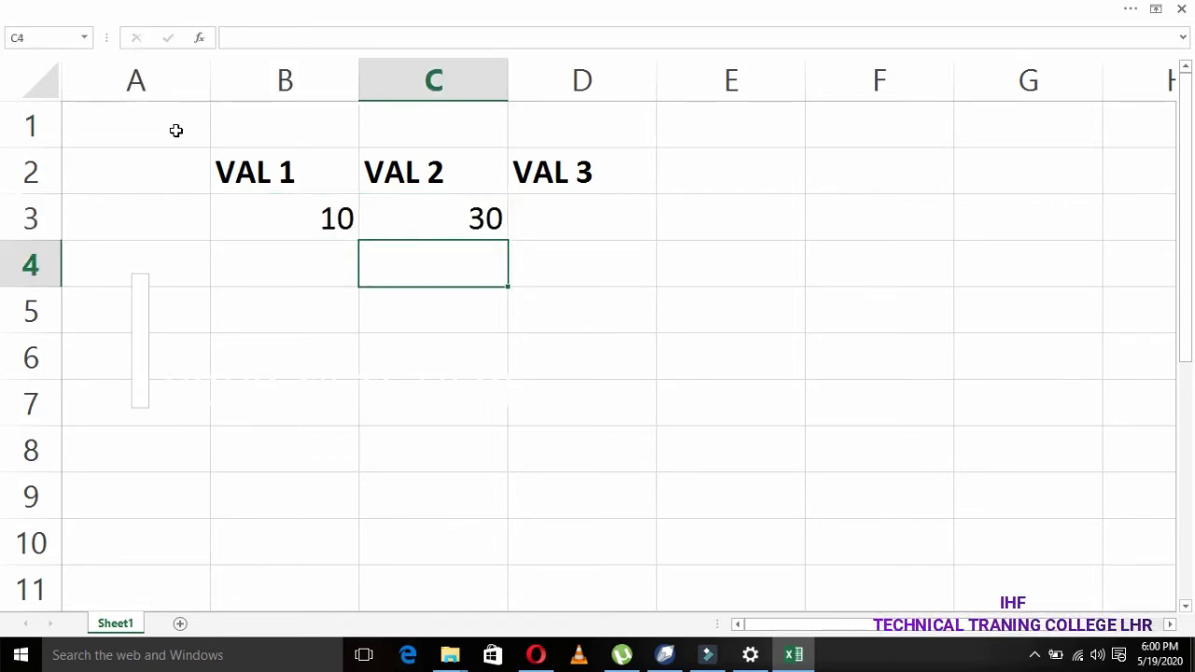
key("Right")
key("Up")
type("20")
key("Down")
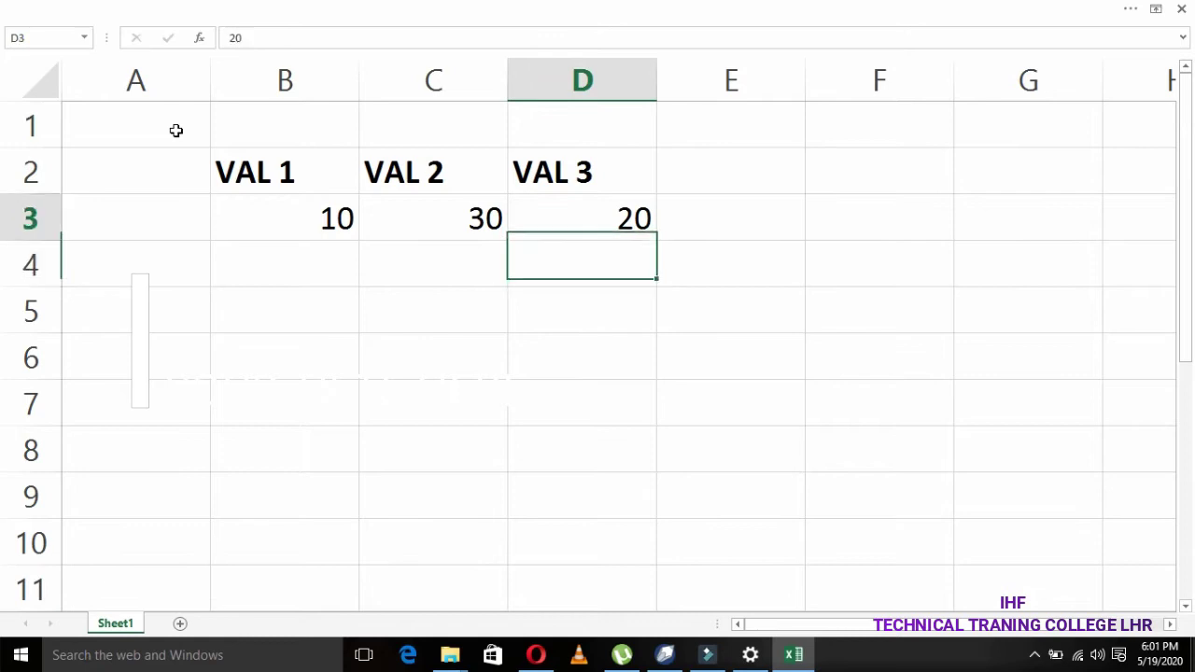
key("Up")
key("Up")
key("Left")
key("Left")
key("Down")
key("shift+Right")
key("shift+Right")
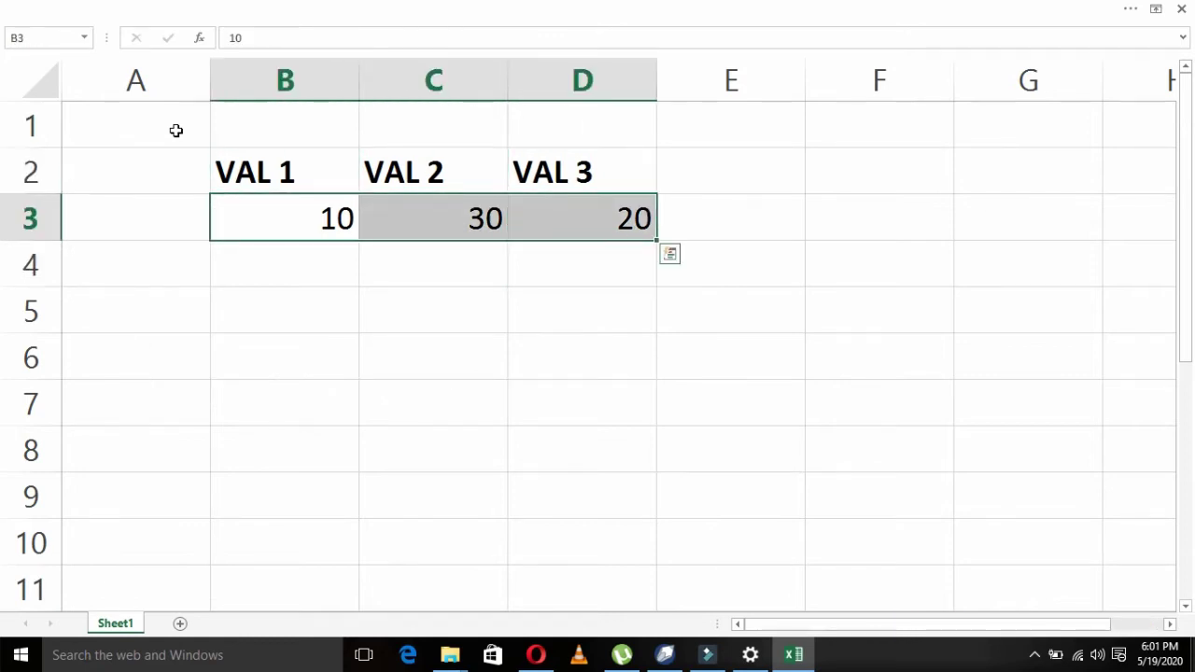
Step: Centre the values 10, 30 and 20 in B3:D3
left_click(11, 11)
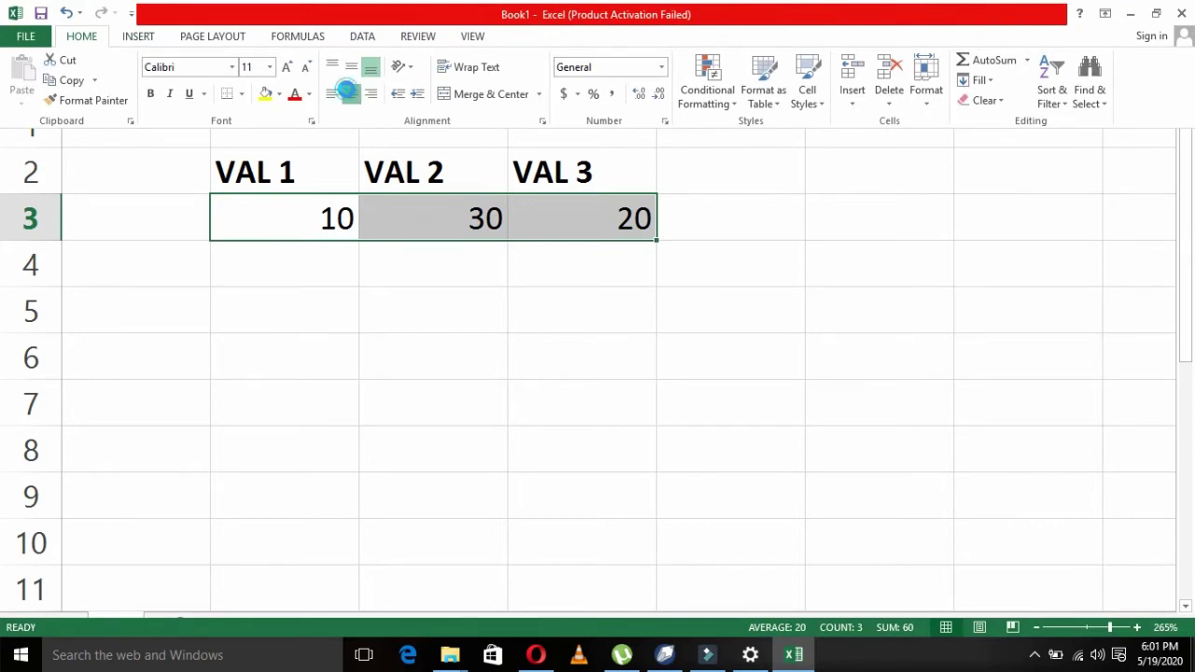
left_click(352, 94)
left_click(530, 173)
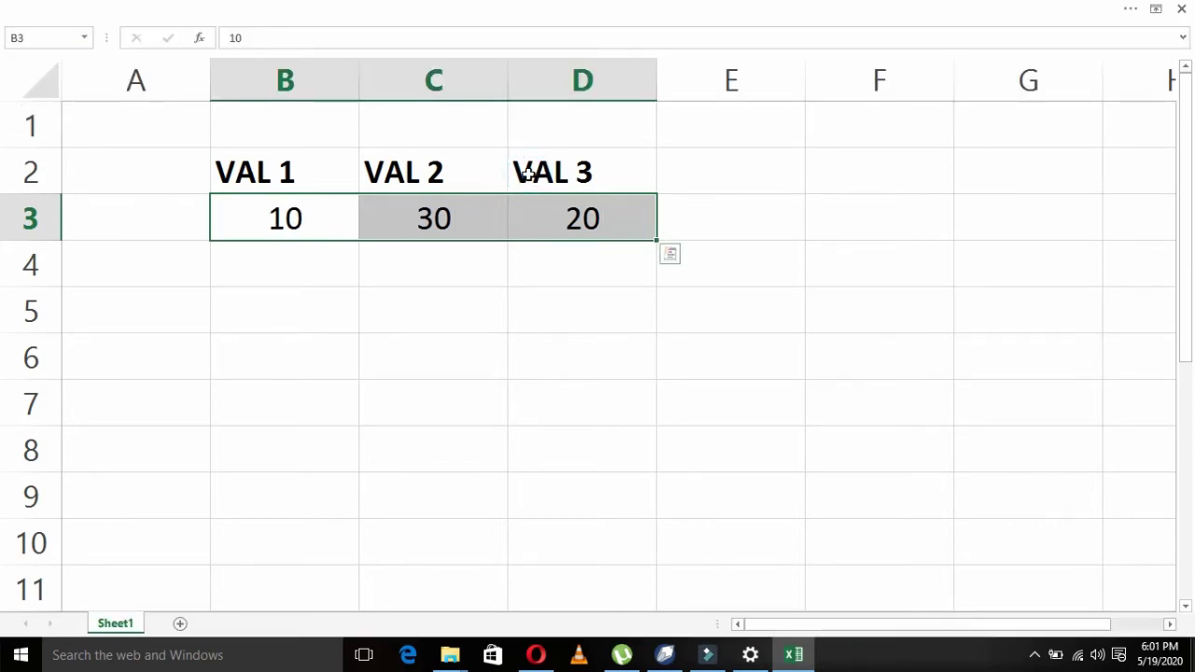
Step: Add the headers GREATER, SMALLEST and EQUAL in E2:G2, then go to cell E3
left_click(528, 174)
left_click(731, 187)
type("GREATER")
key("Return")
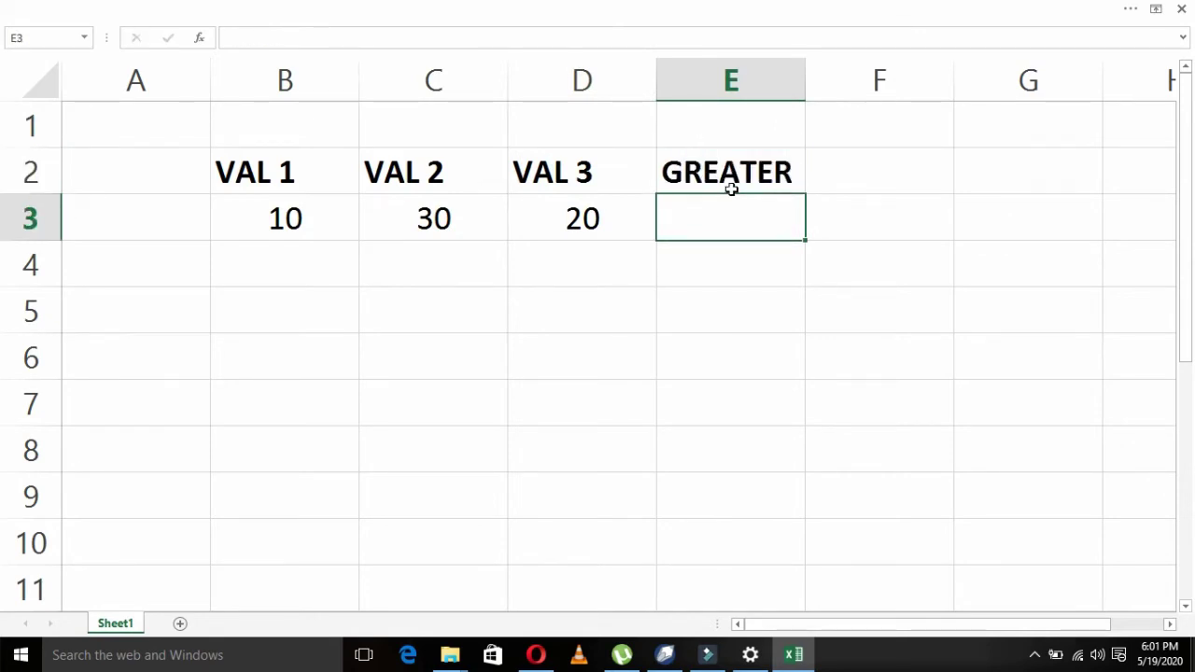
key("Up")
key("Right")
type("SMALLEST")
key("Return")
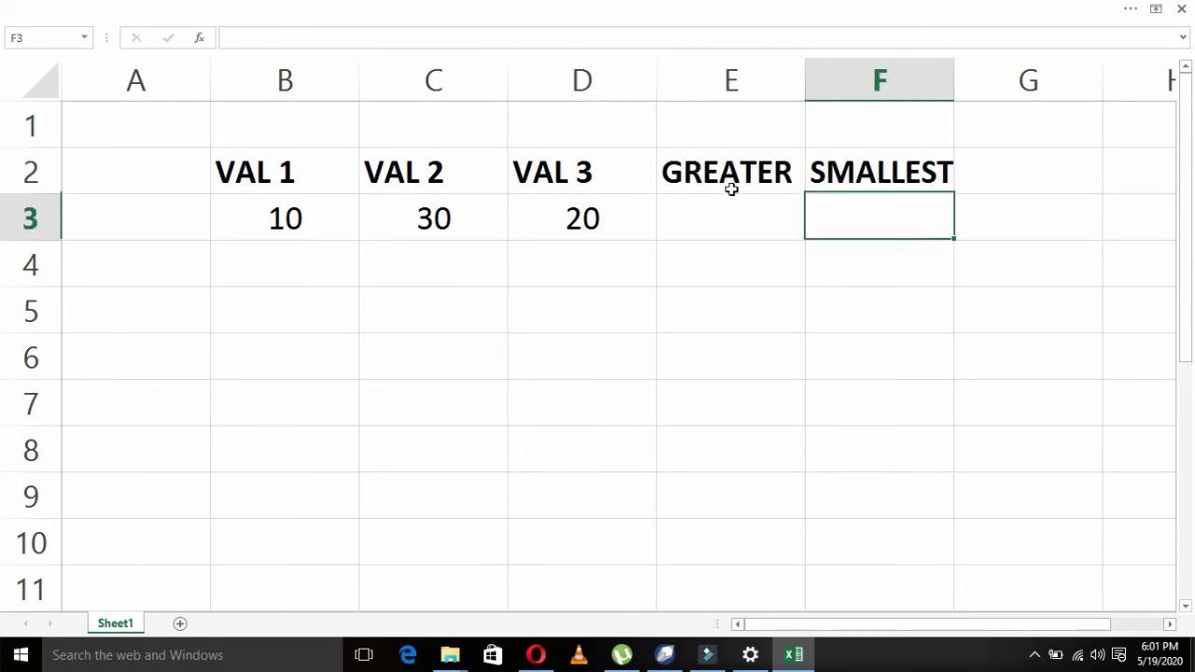
key("Up")
key("Right")
type("EQUAL")
key("Return")
key("Up")
key("Left")
key("Left")
key("Down")
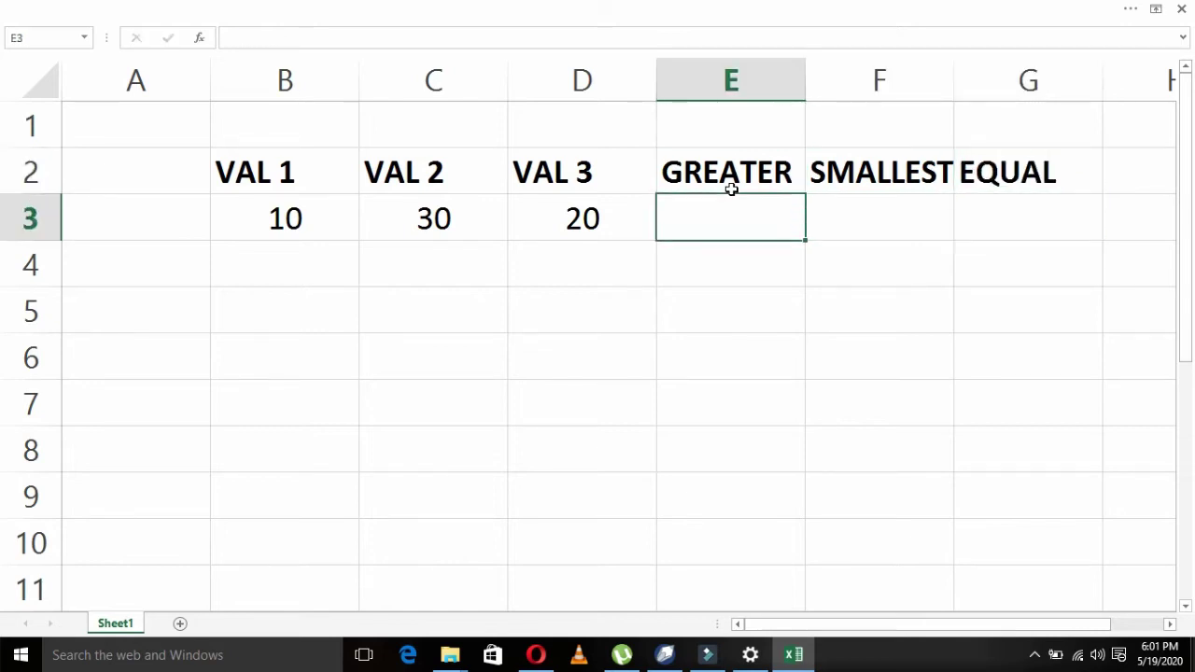
key("Right")
key("Right")
key("Left")
key("Left")
Step: Begin the GREATER formula in E3 by typing IF(AND(B3>
type("IF(")
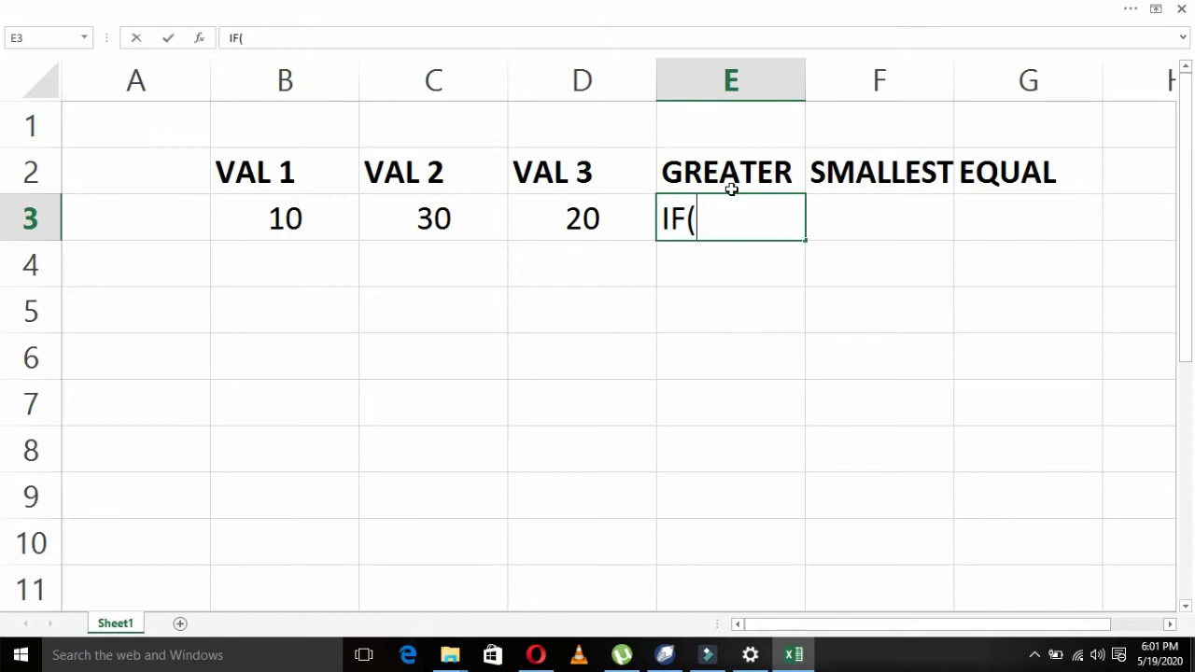
type("AND(")
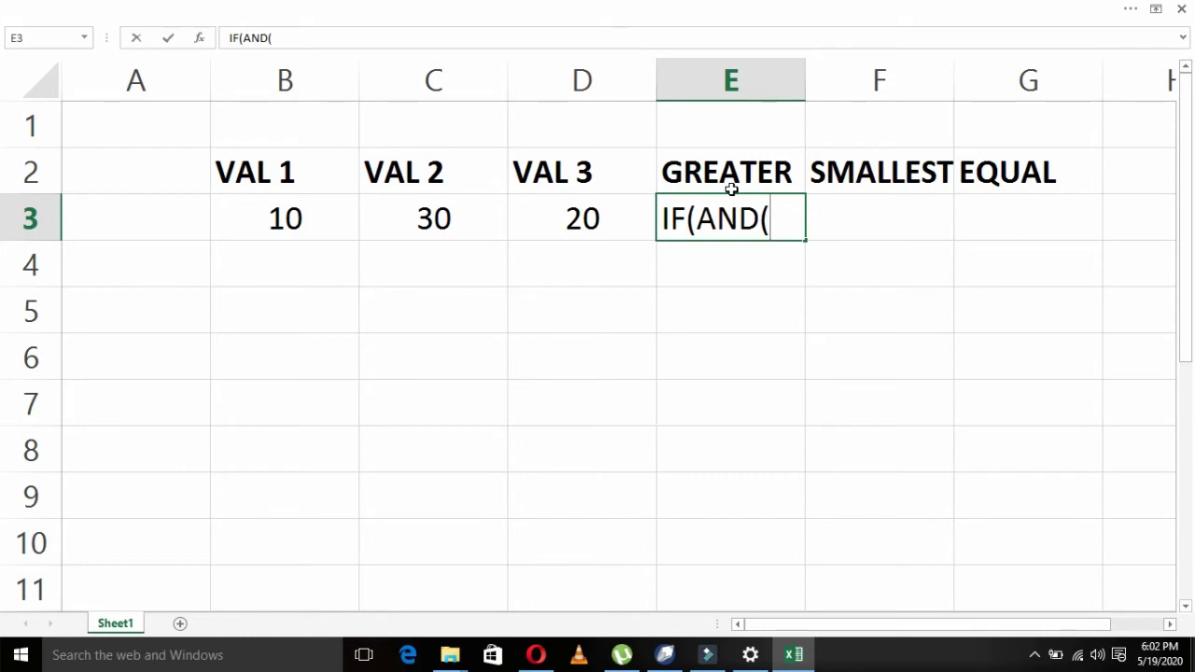
type("B3>B")
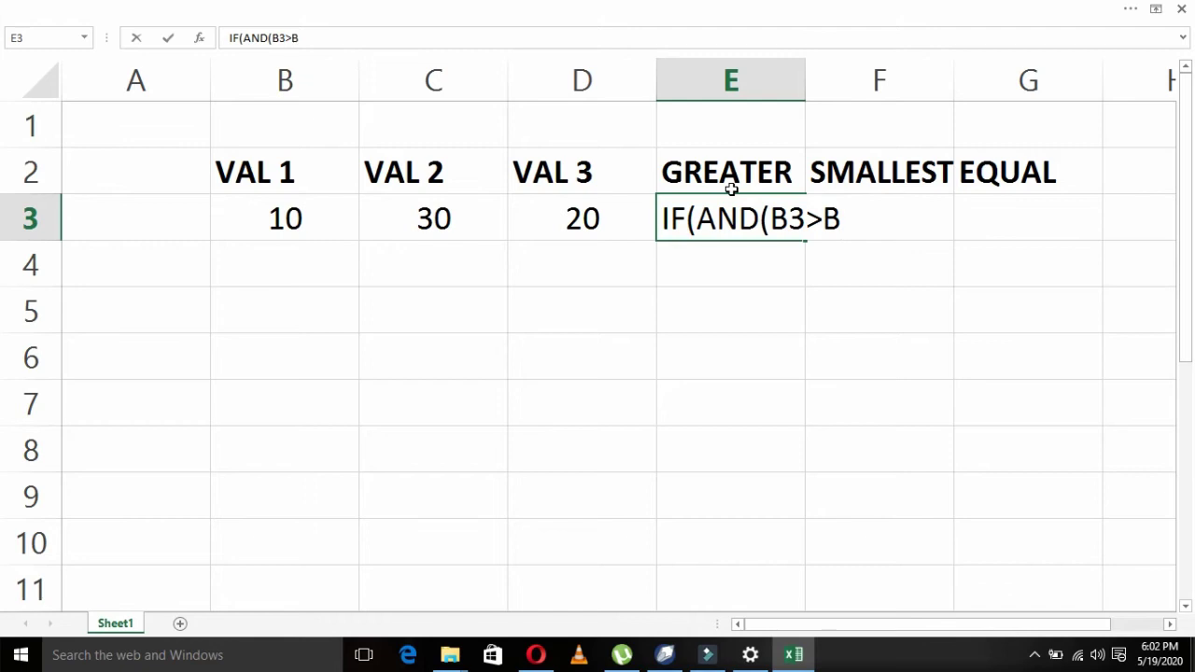
Step: Complete the first test IF(AND(B3>C3,B3>D4),"VAL 1 IS GREATER", in E3, fixing typos
key("BackSpace")
type("C3")
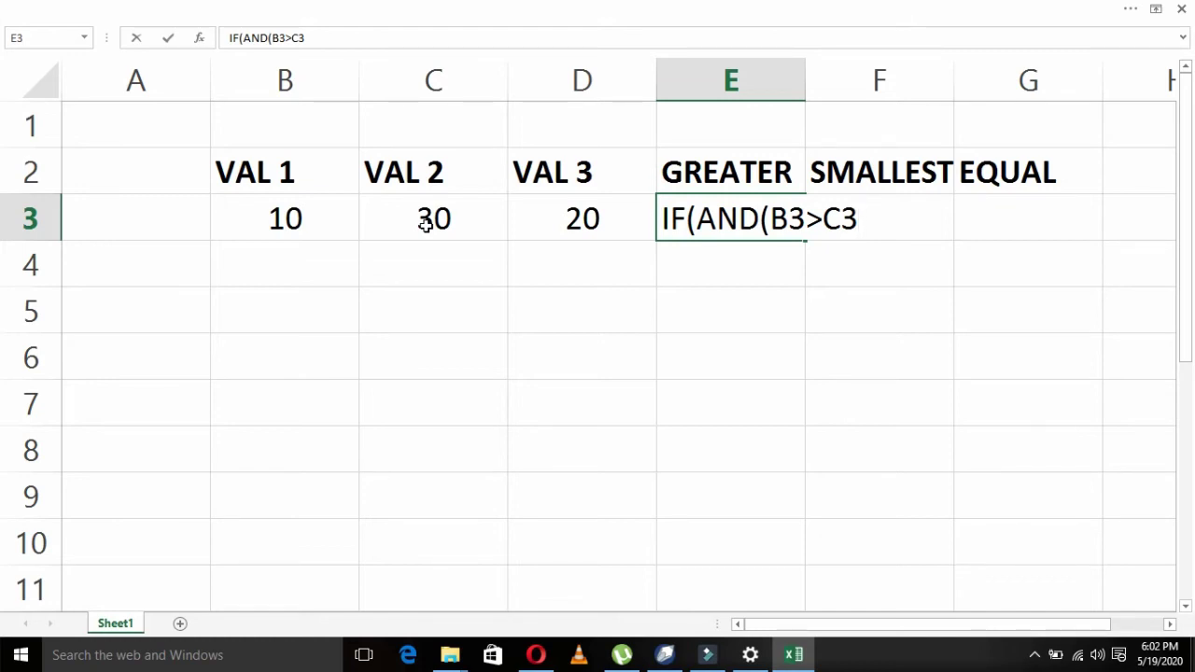
type(",")
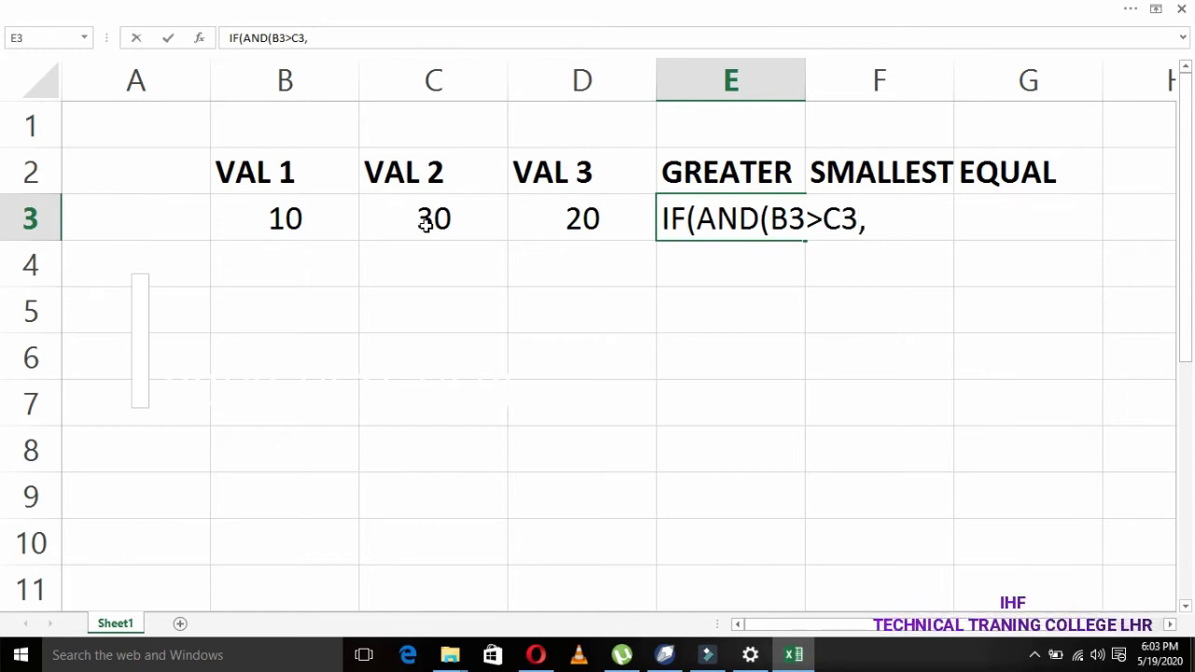
type("B")
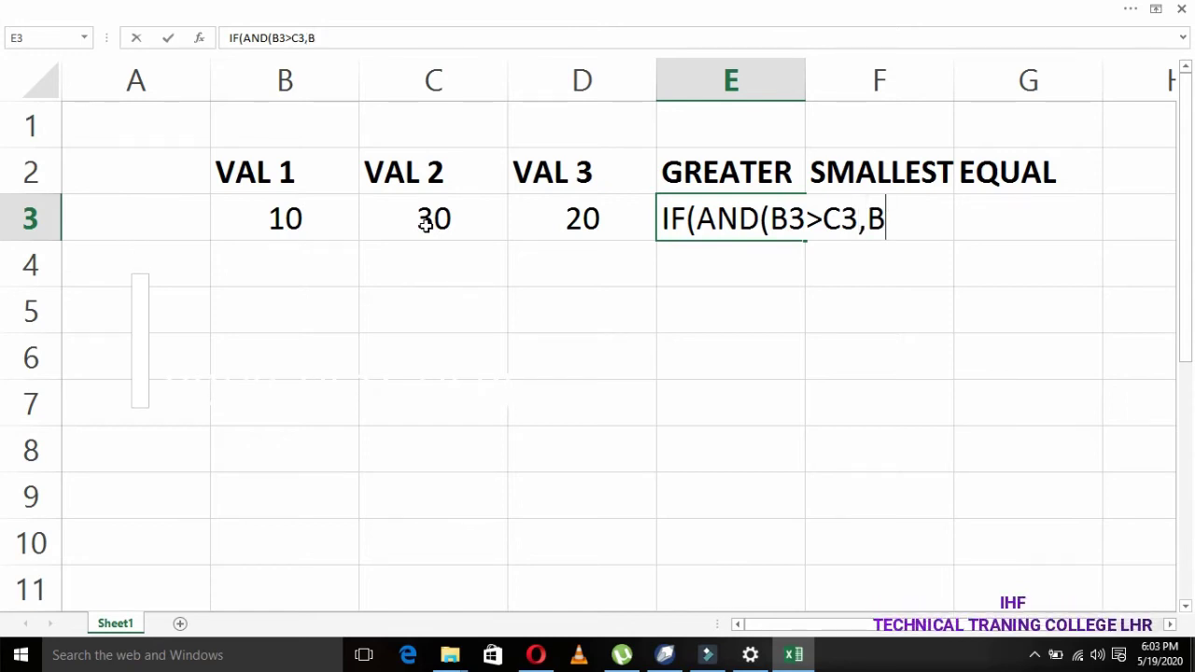
type("3")
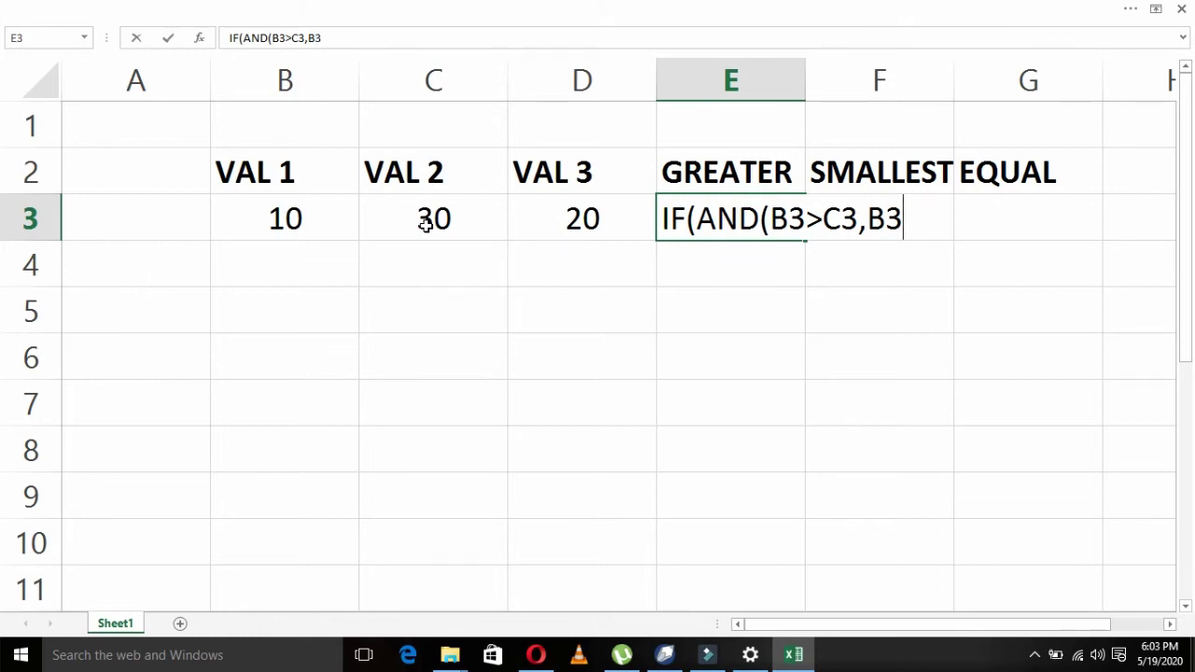
type(">D4),\"VALUE")
key("BackSpace")
key("BackSpace")
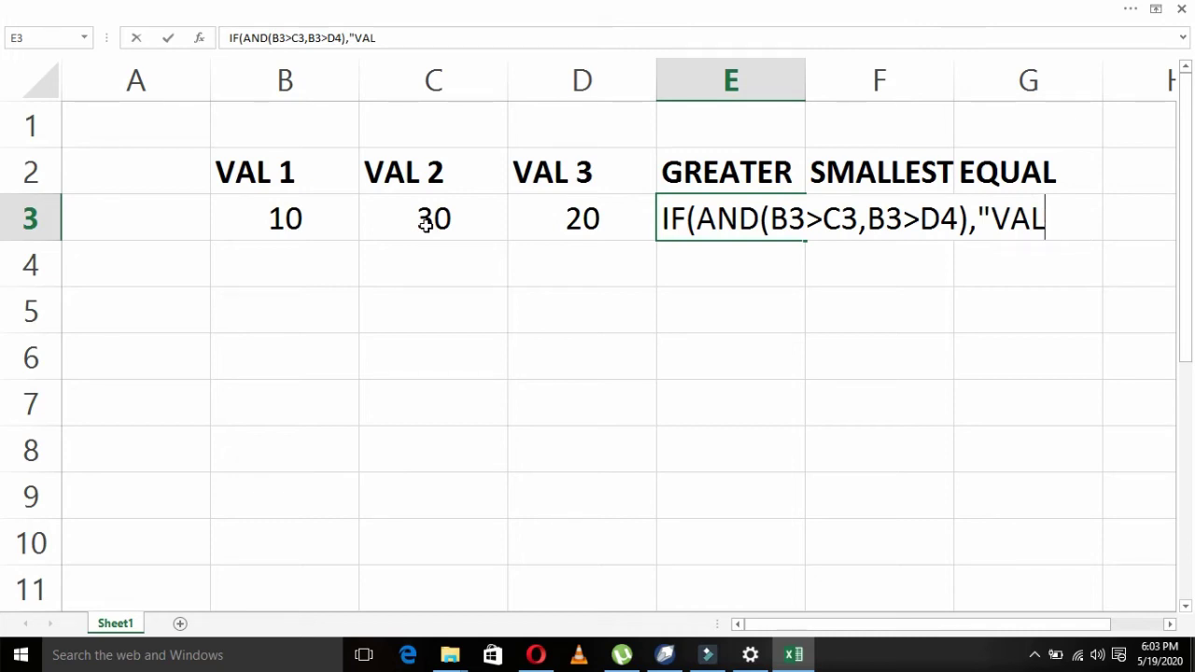
type(" 1 IS GRE")
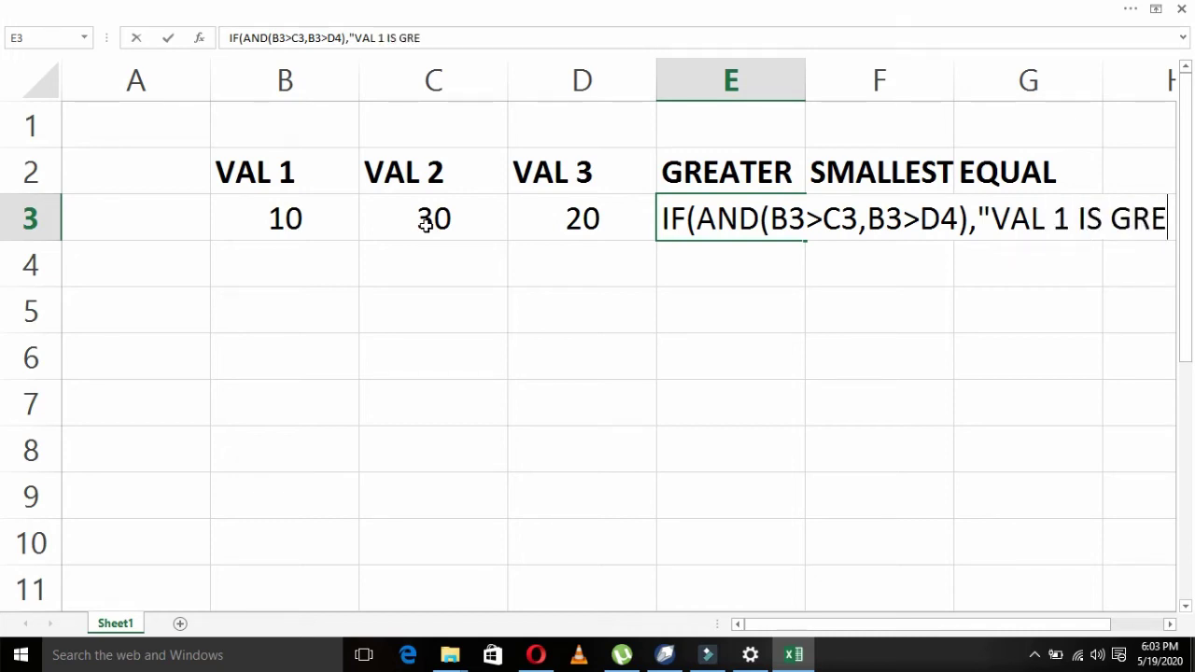
type("ATER")
key("BackSpace")
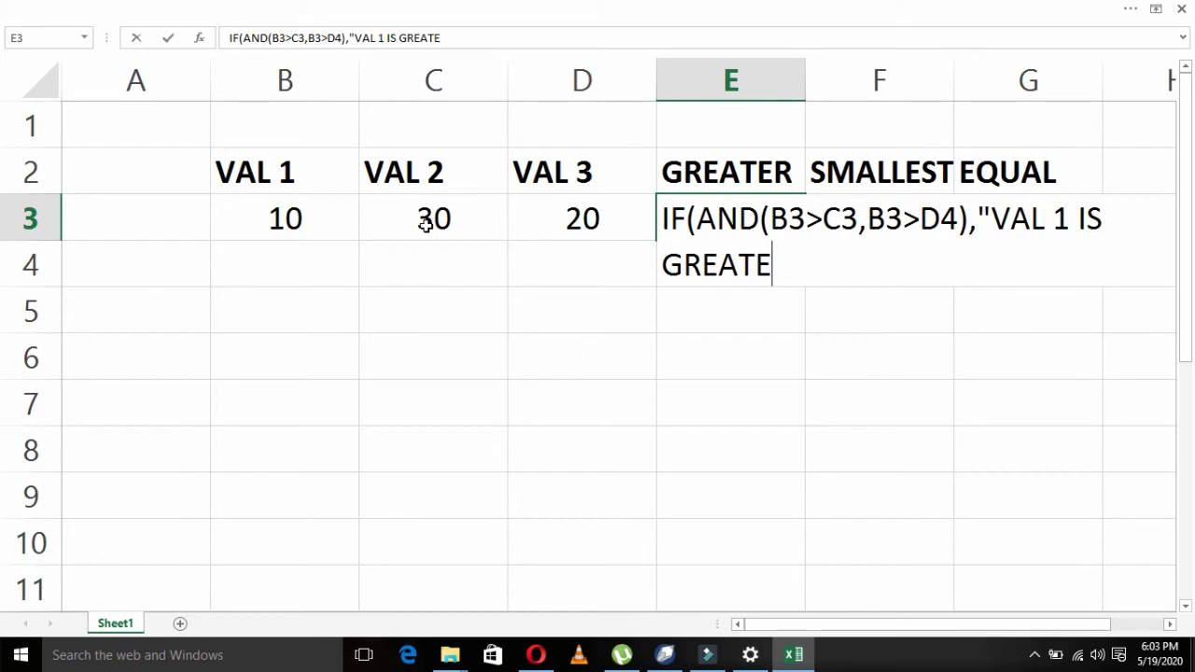
type("R\"")
type(",")
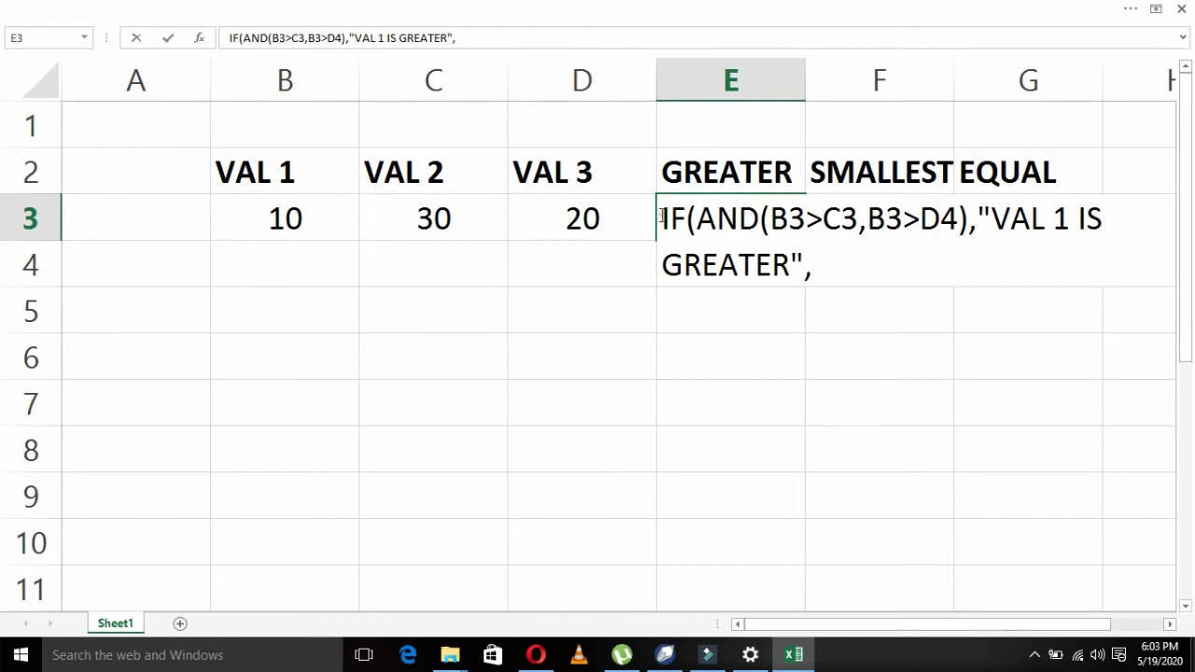
Step: Paste a copy of the first IF(AND) clause and its VAL 1 IS GREATER label after the comma
left_click_drag(660, 217, 805, 268)
key("ctrl+c")
left_click(830, 268)
key("ctrl+v")
key("Left")
key("Left")
key("Left")
key("Left")
key("Left")
key("Left")
key("Right")
key("Right")
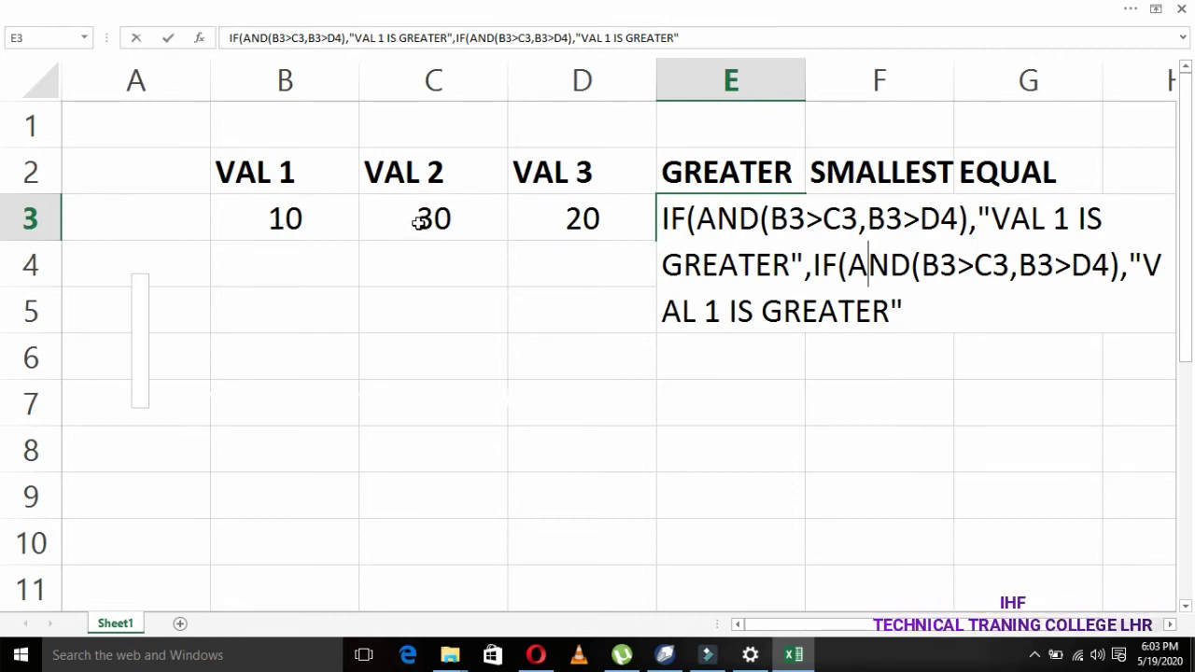
key("Right")
key("Right")
key("Right")
Step: Change the second clause to test C3 and return "VAL 2 IS GREATER"
key("shift+Right")
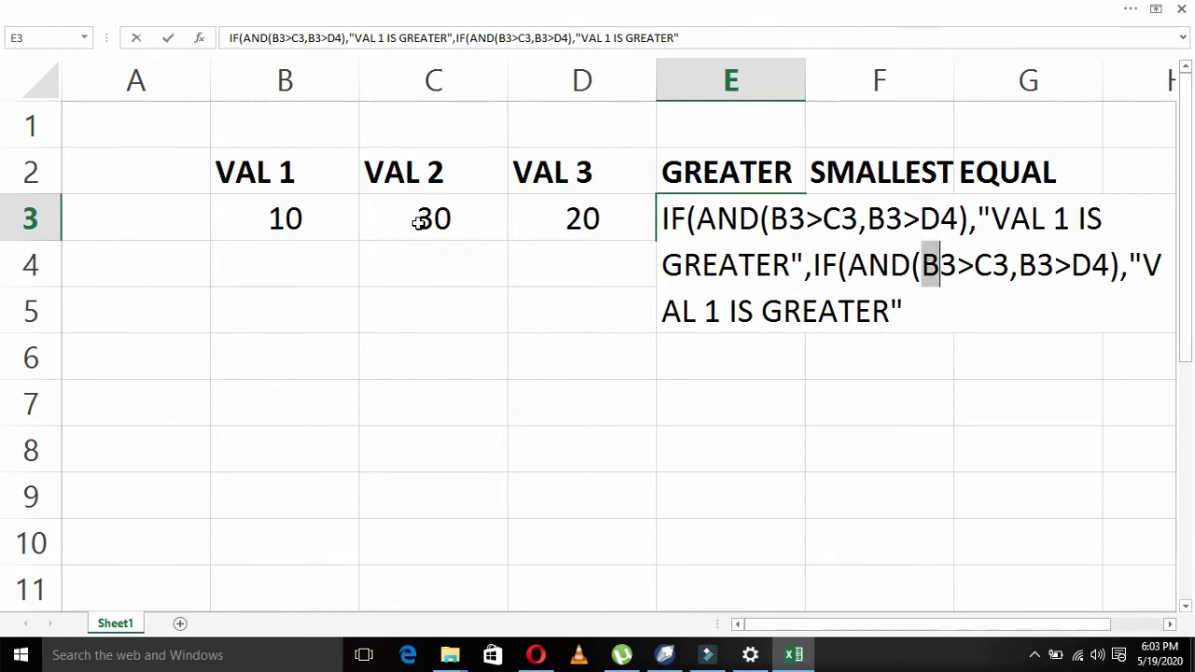
type("C")
key("Right")
key("Right")
key("Right")
key("Right")
key("Right")
key("shift+Right")
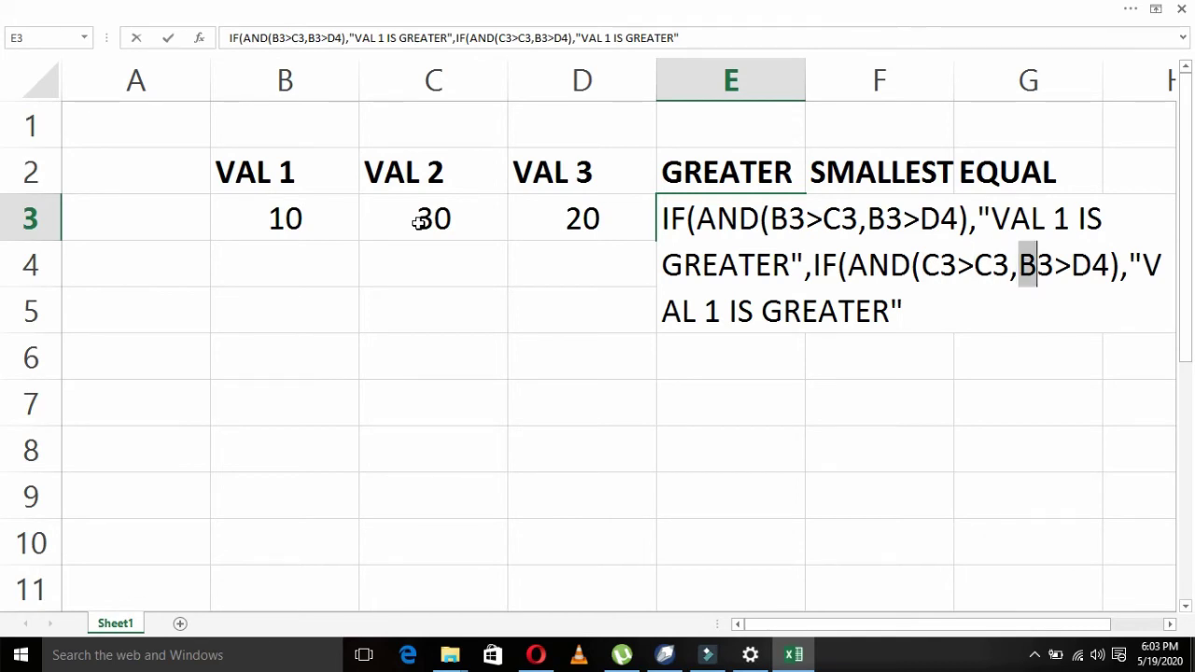
type("C")
key("Right")
key("Right")
key("Right")
key("Right")
key("Right")
key("Right")
key("Right")
key("Left")
key("Left")
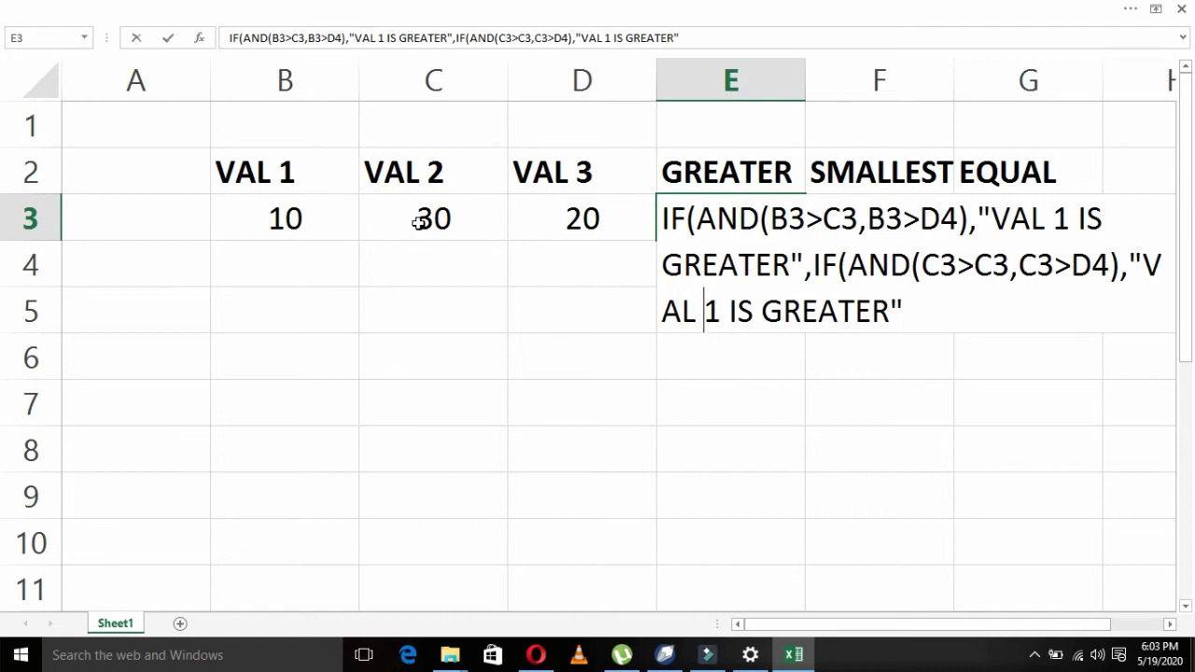
key("shift+Right")
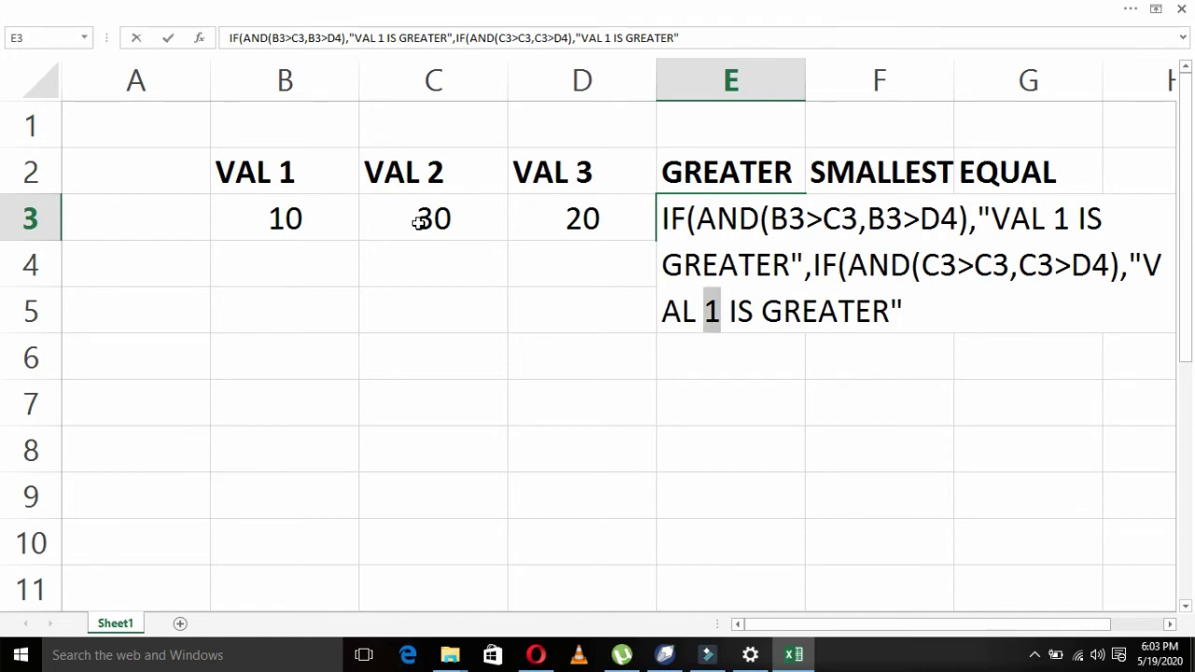
type("2")
key("Right")
key("Right")
key("Right")
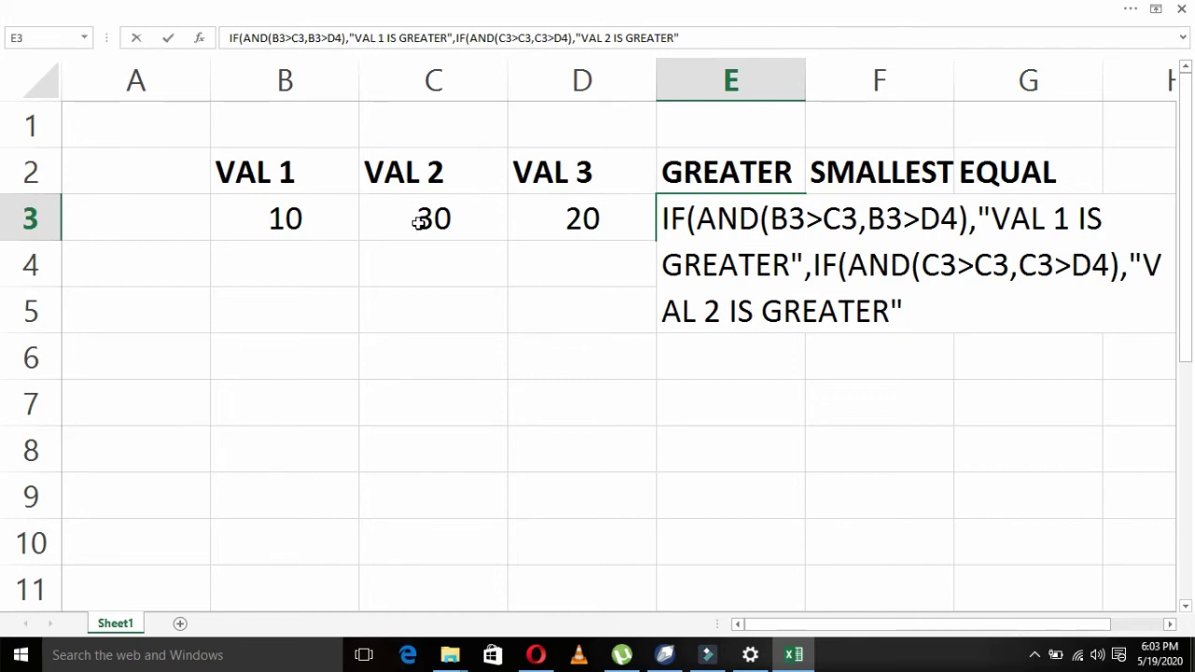
Step: Append a third comma-separated copy of the VAL 1 IS GREATER clause to E3's formula
key("ctrl+v")
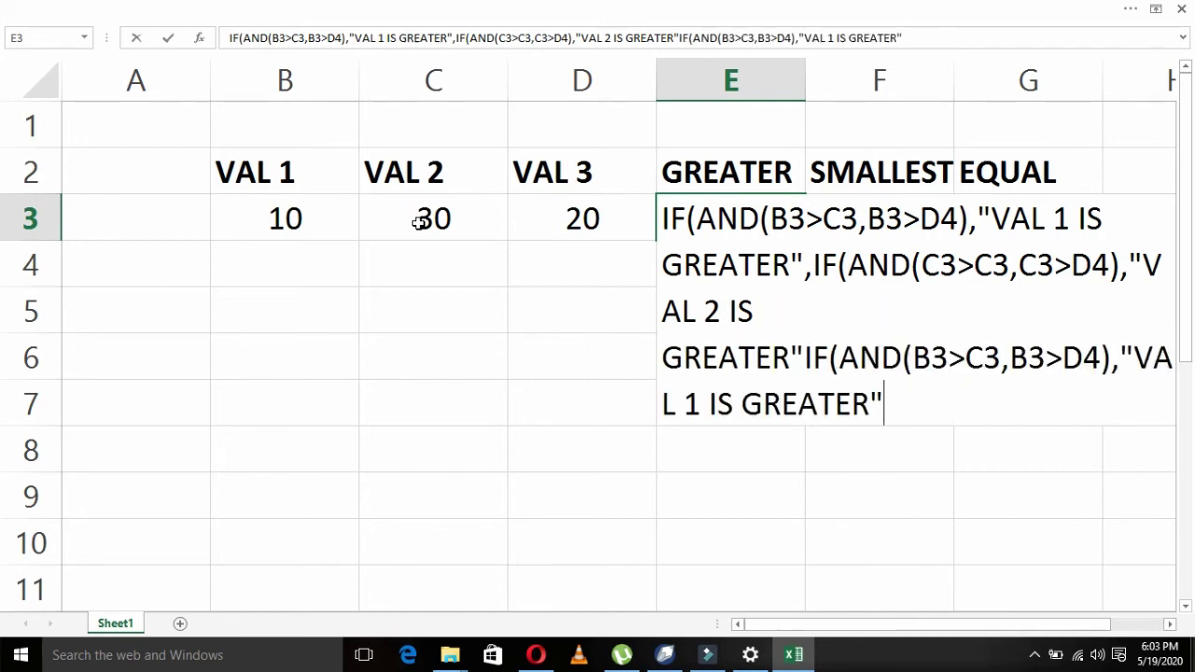
key("Left")
key("Left")
key("Left")
key("Left")
type(",")
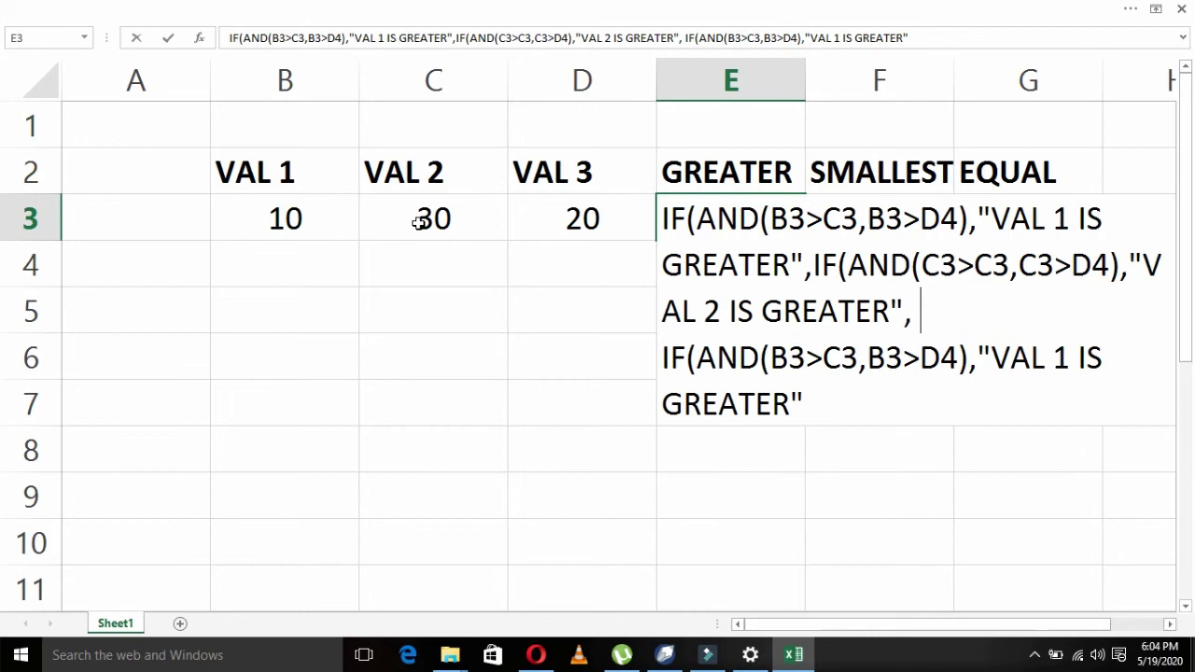
key("BackSpace")
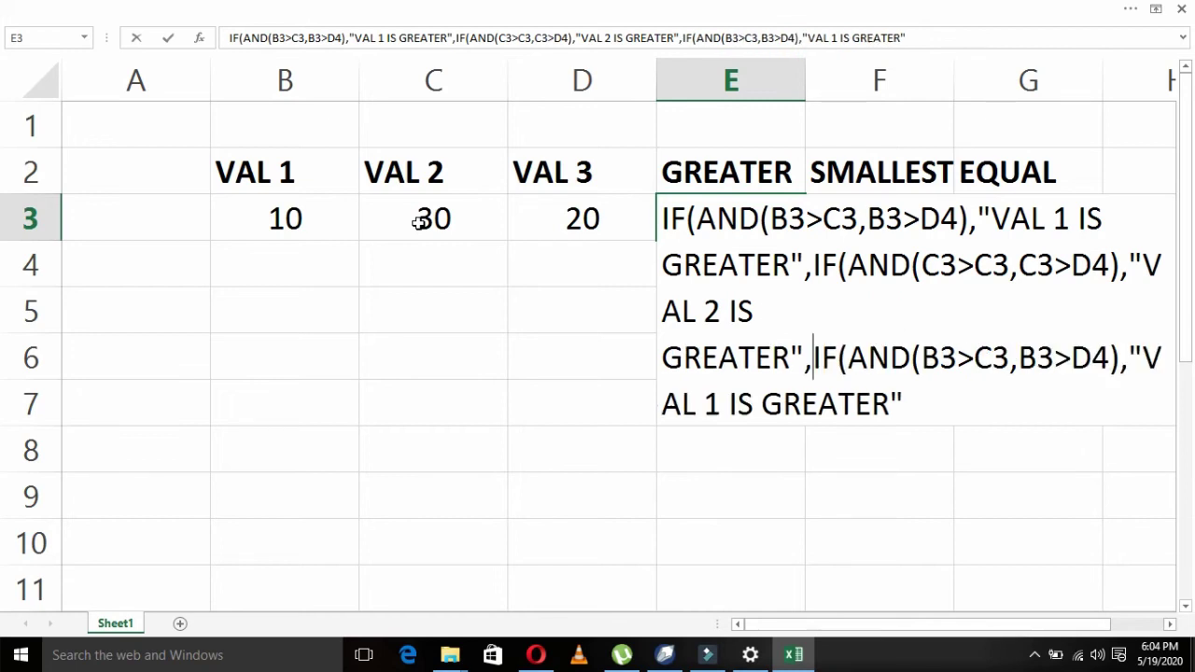
key("Right")
key("Right")
key("Right")
key("Right")
key("Right")
key("Right")
key("Right")
Step: Change the third clause's B references to D
key("shift+Right")
type("D")
key("Right")
key("Right")
key("Right")
key("Right")
key("shift+Right")
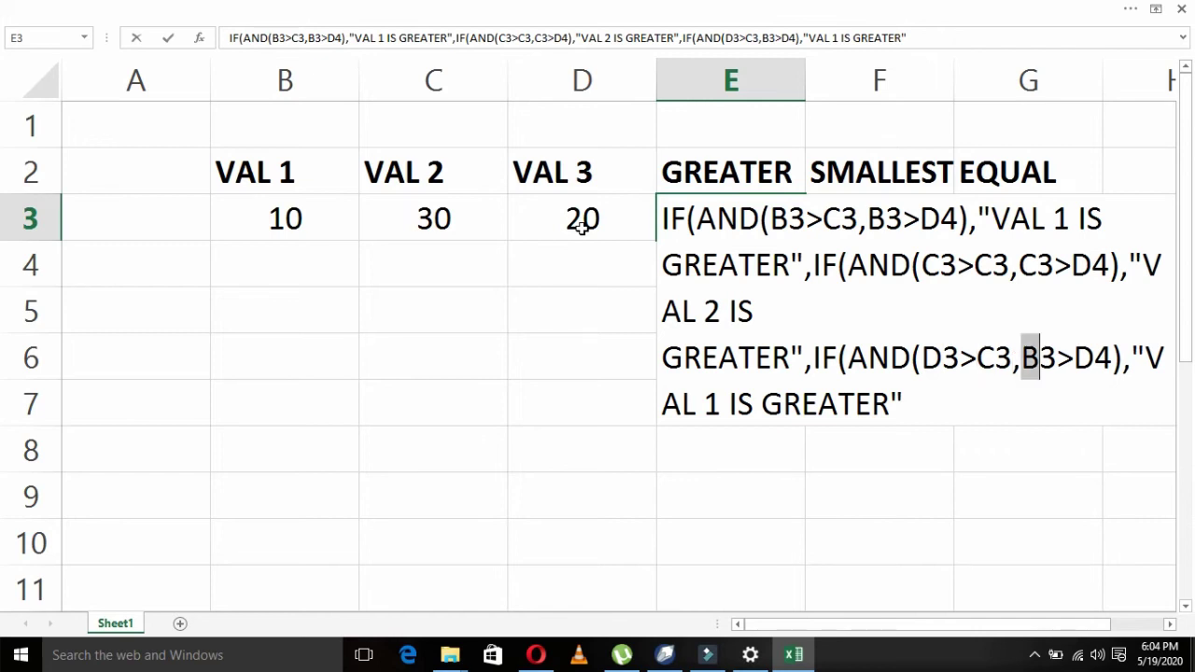
type("D")
Step: Fix the second clause's first condition to C3>B3
key("Up")
key("Up")
key("Left")
key("Left")
key("Left")
key("Left")
key("Down")
key("Left")
key("Left")
key("Left")
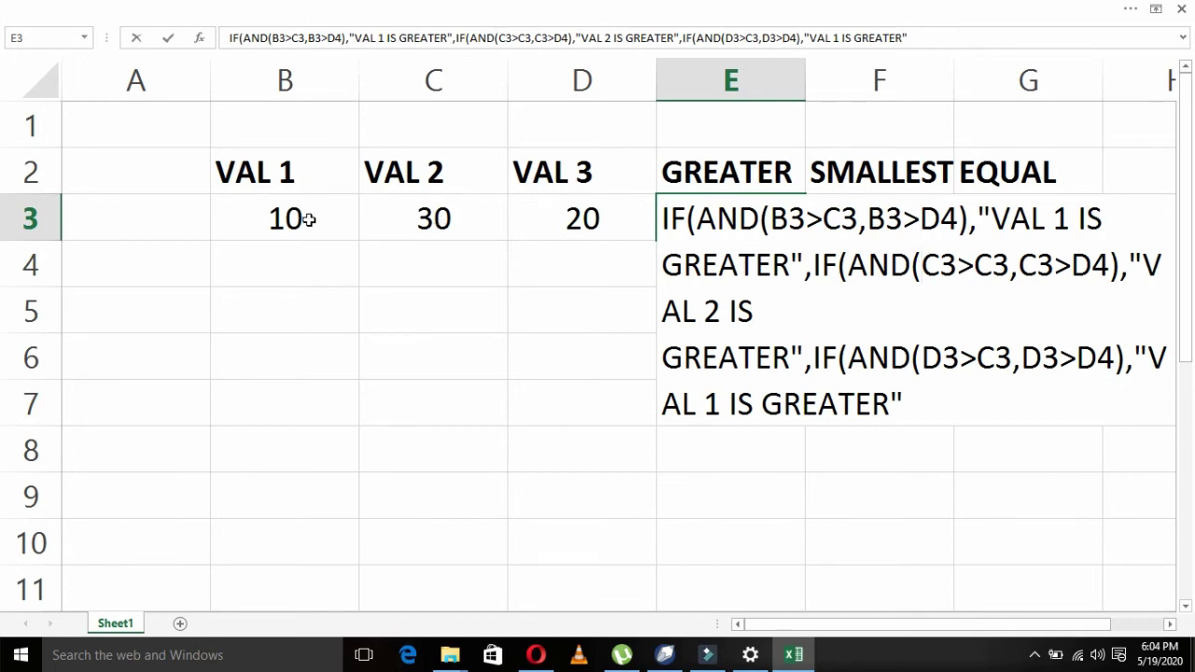
key("Right")
key("Right")
key("Right")
key("Right")
key("shift+Left")
type("B")
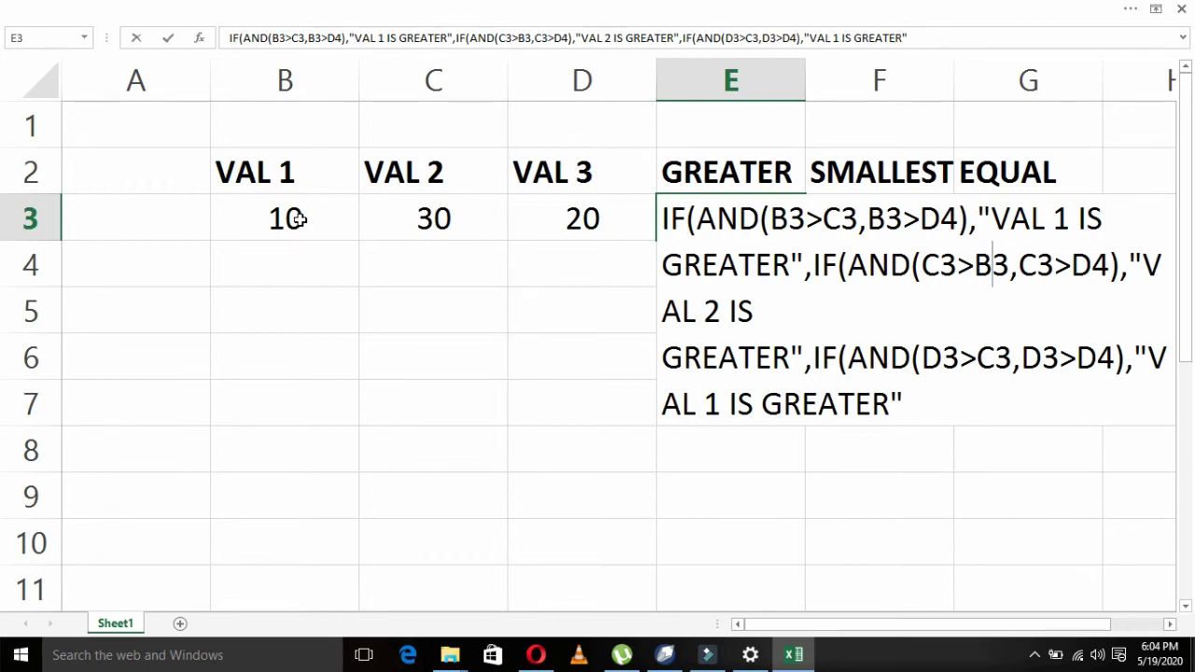
key("Right")
key("Right")
key("Right")
key("Right")
key("Right")
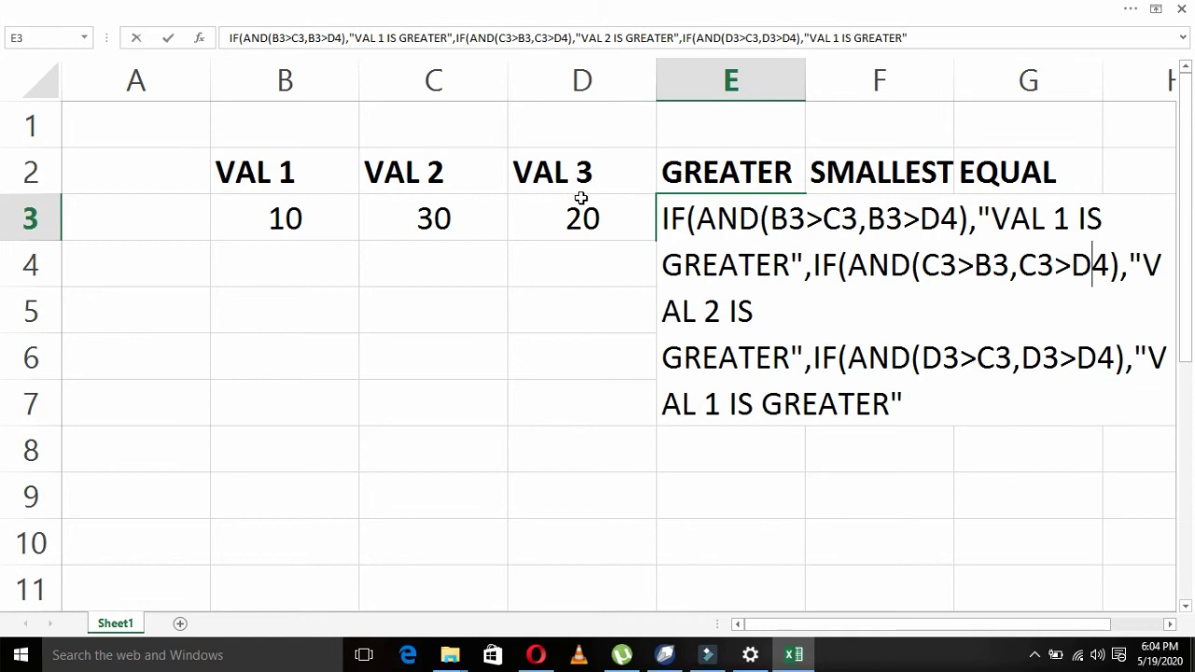
Step: Correct the third clause to D3>B3,D3>C3 and the second clause's D4 to D3
key("Right")
key("Right")
key("Right")
key("Right")
key("Right")
key("Right")
key("Right")
key("Right")
key("Right")
key("Right")
key("Right")
key("Right")
key("Right")
key("Right")
key("Right")
key("Right")
key("shift+Right")
type("B")
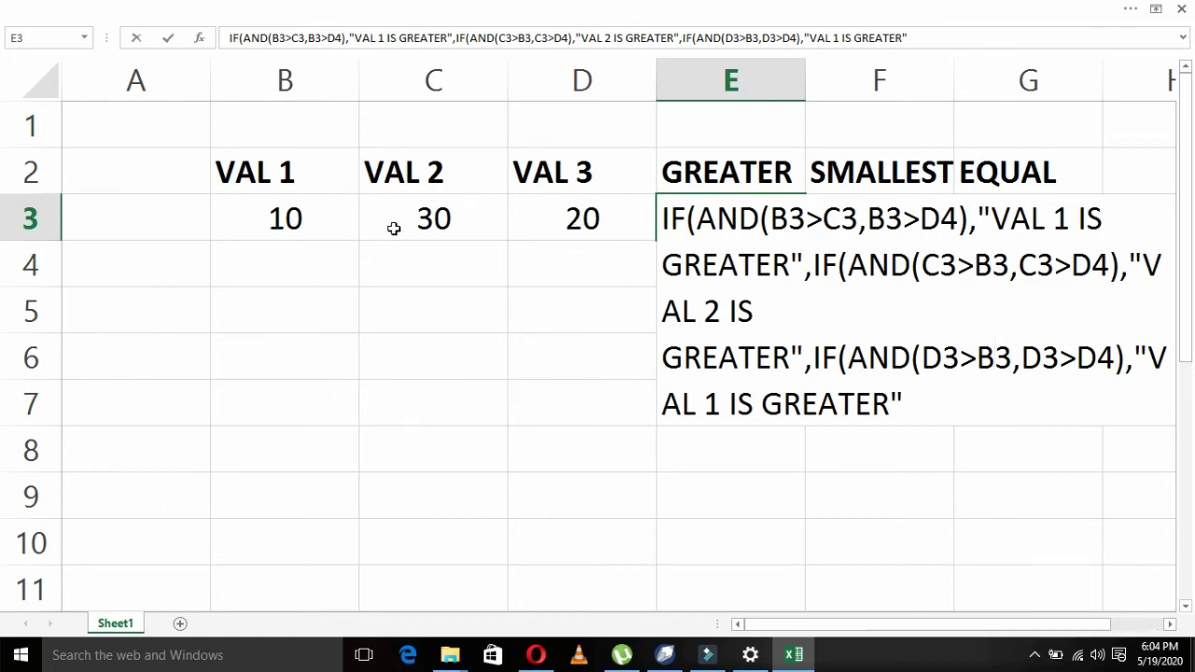
key("Right")
key("Right")
key("Right")
key("Right")
key("Right")
key("shift+Right")
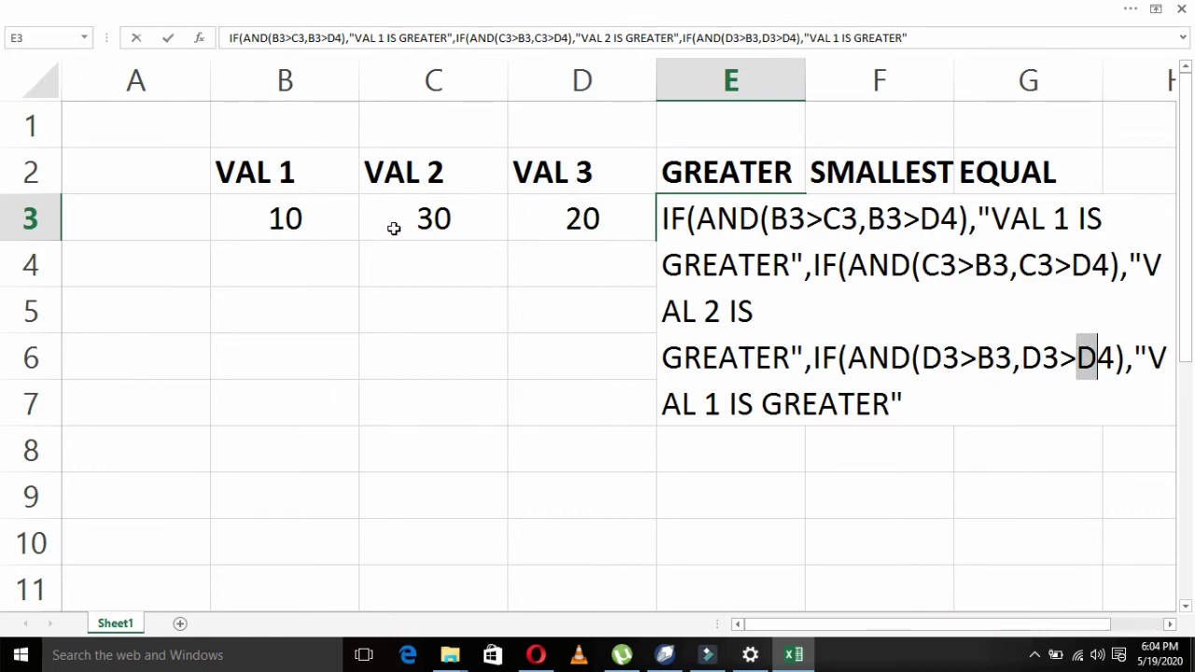
type("C")
key("shift+Right")
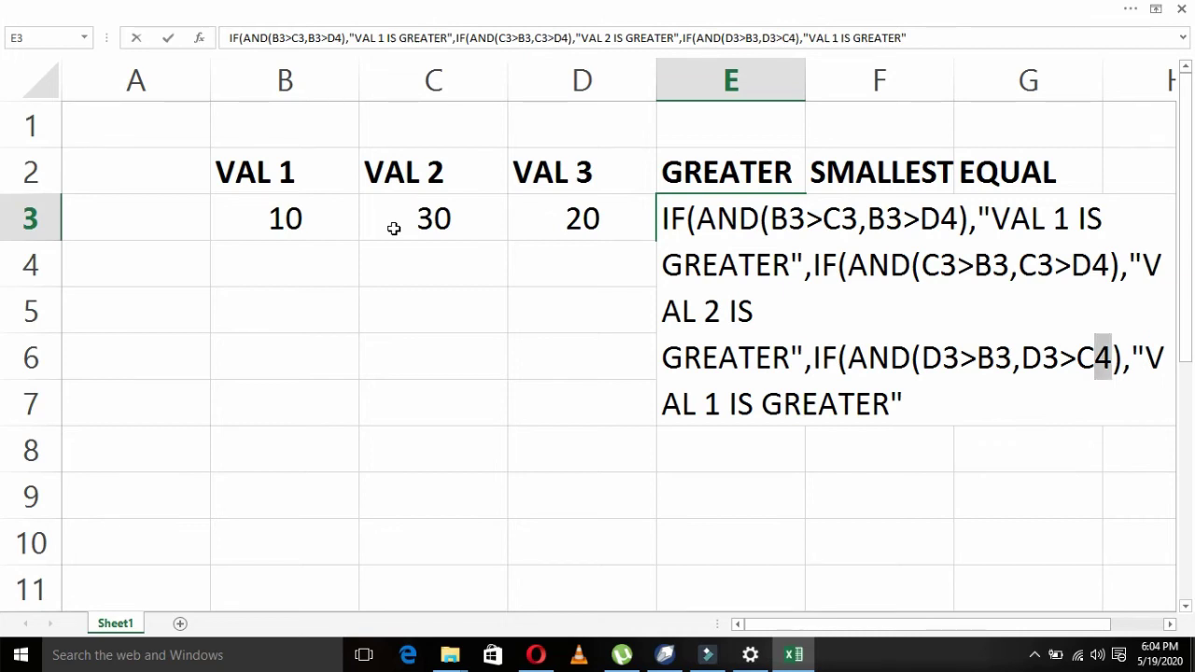
type("3")
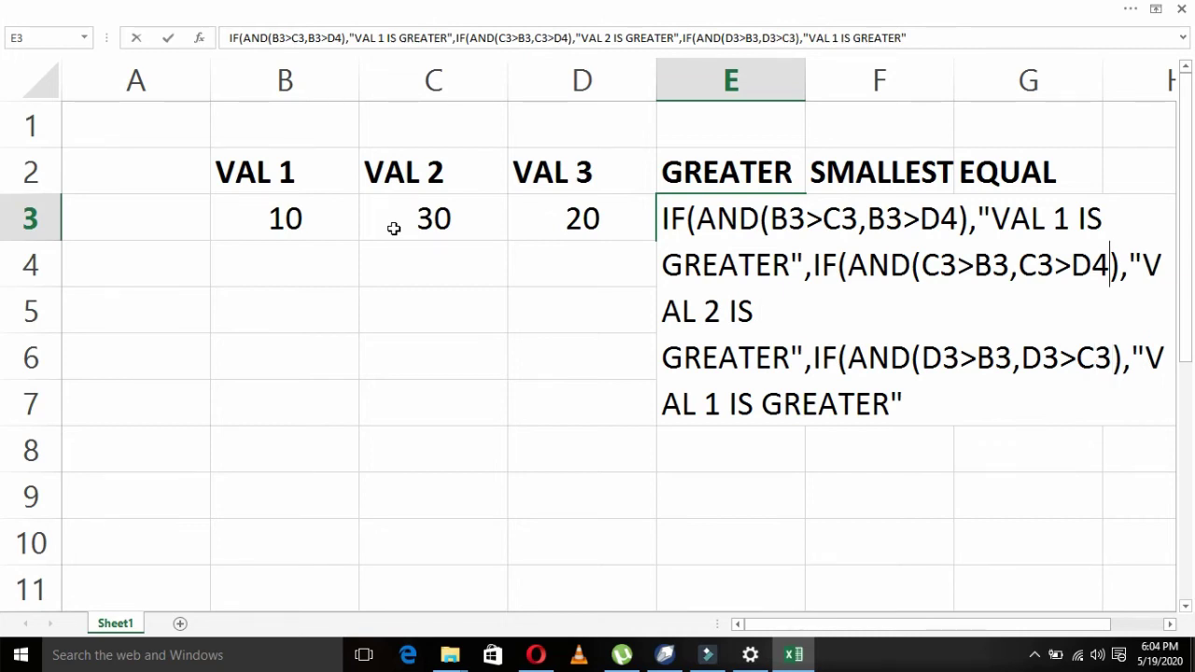
key("shift+Left")
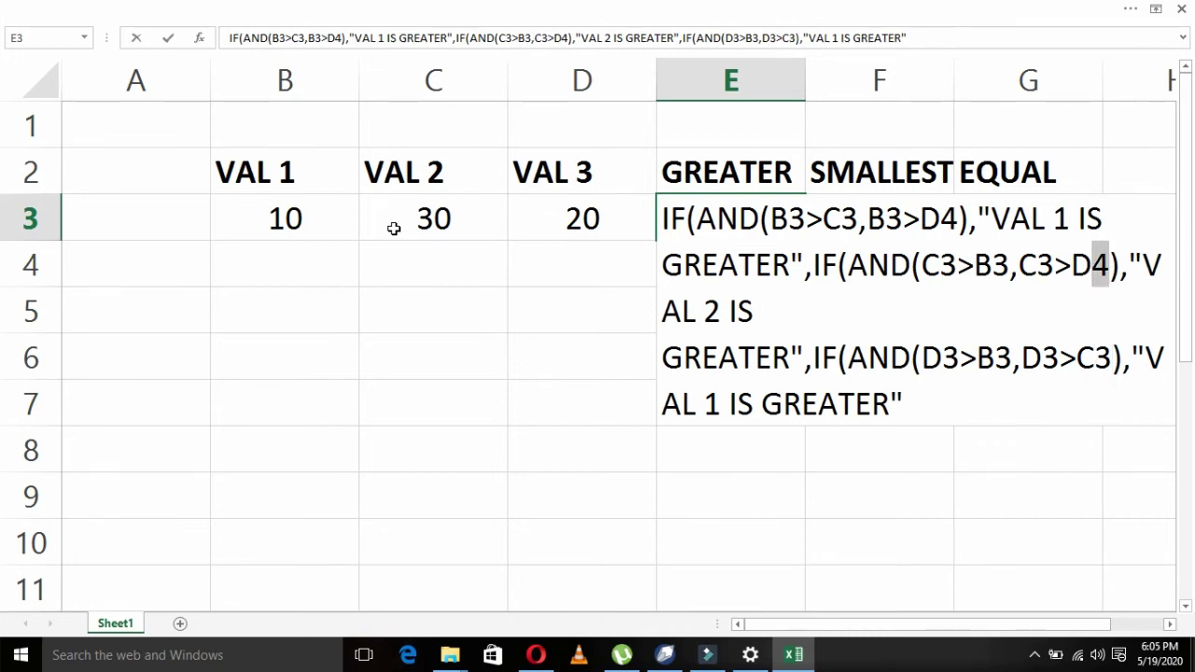
type("3")
Step: Change D4 to D3 in the first clause's B3>D4 condition
key("Left")
key("Left")
key("Left")
key("Left")
key("Left")
key("Left")
key("Left")
key("shift+Right")
type("3")
key("Left")
key("Left")
key("Left")
key("Left")
key("Left")
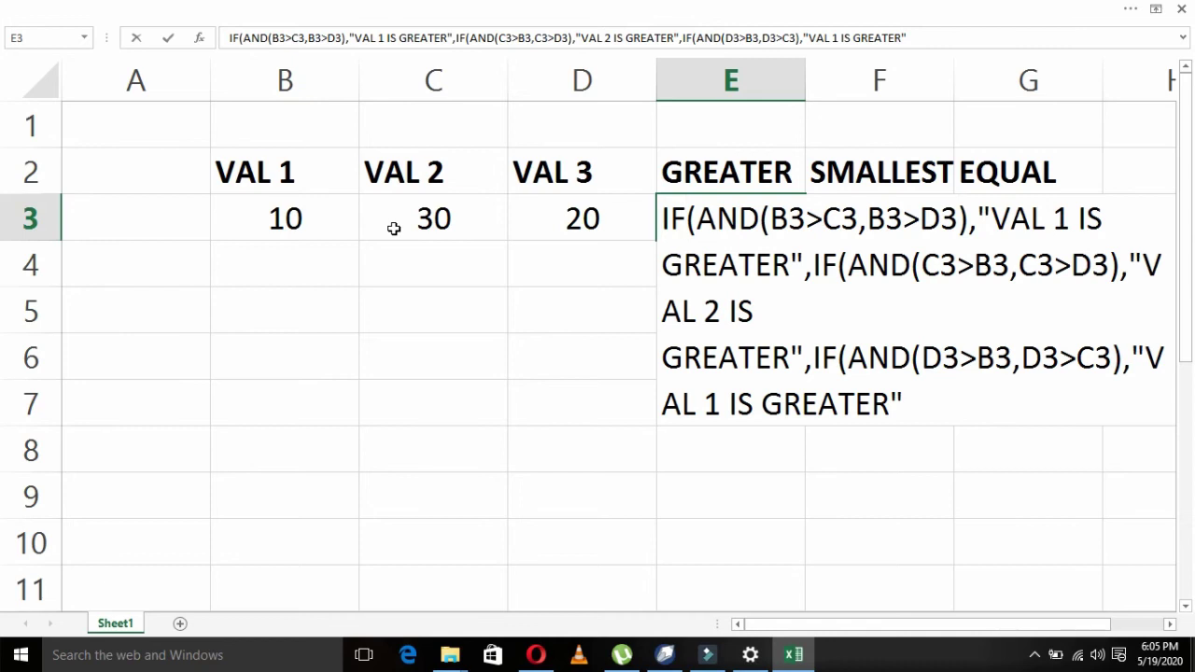
Step: Prefix E3's formula with = and close it with ))), then enter it
type("=")
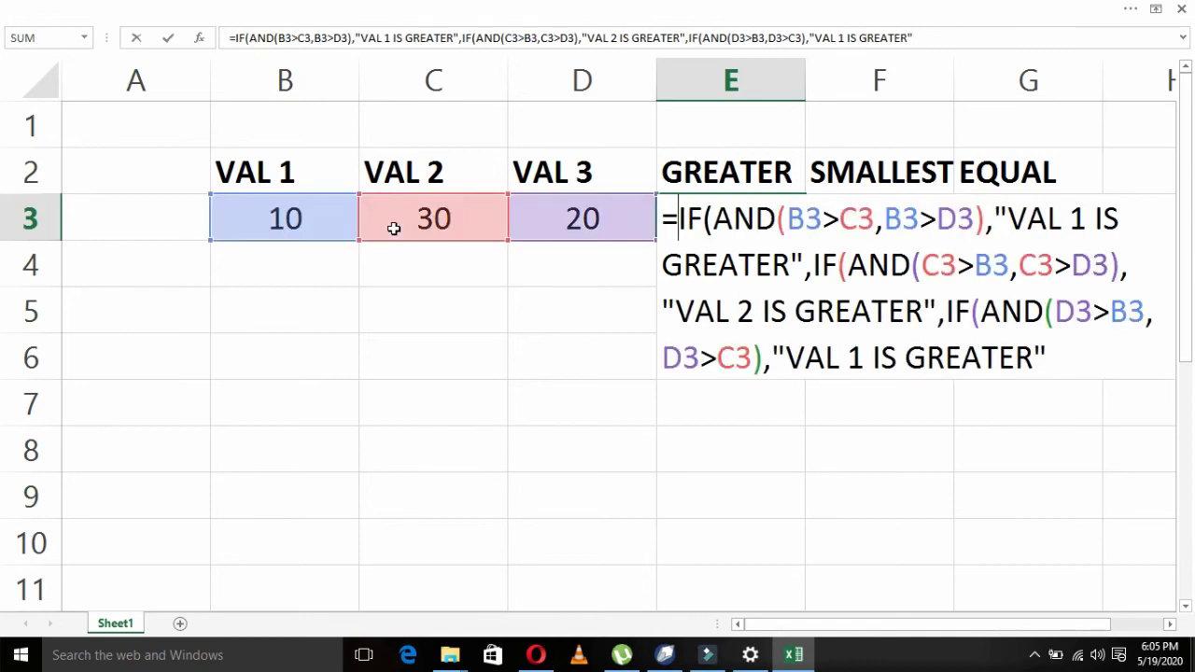
key("Down")
key("Down")
key("Down")
key("End")
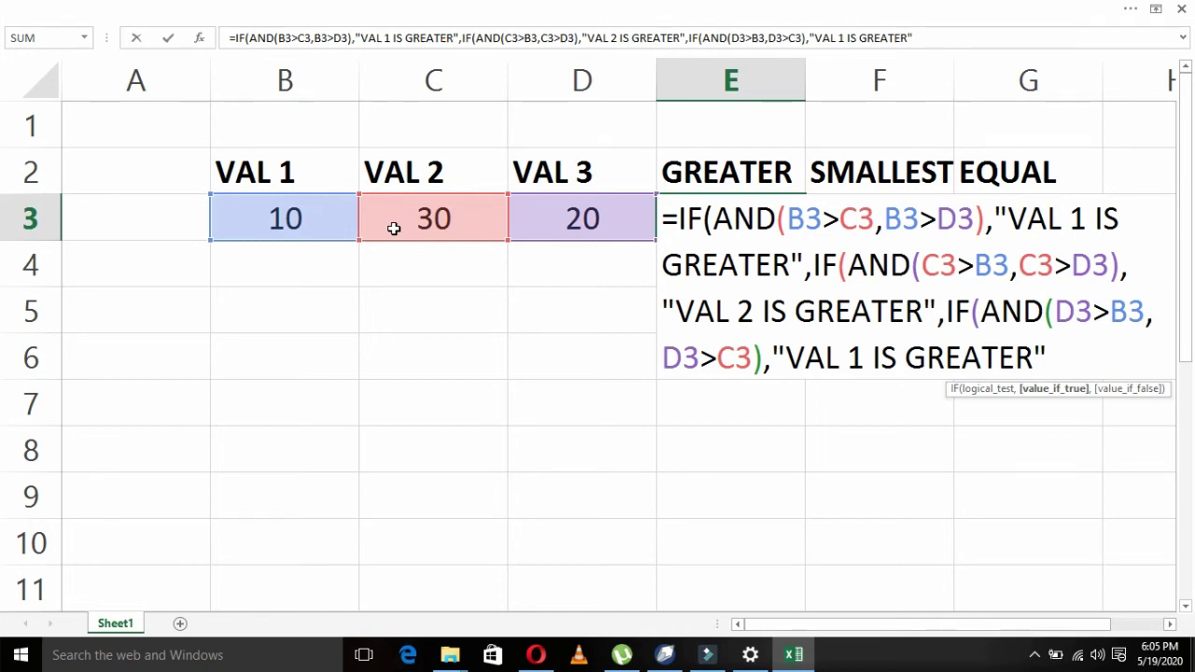
type(")")
type(")")
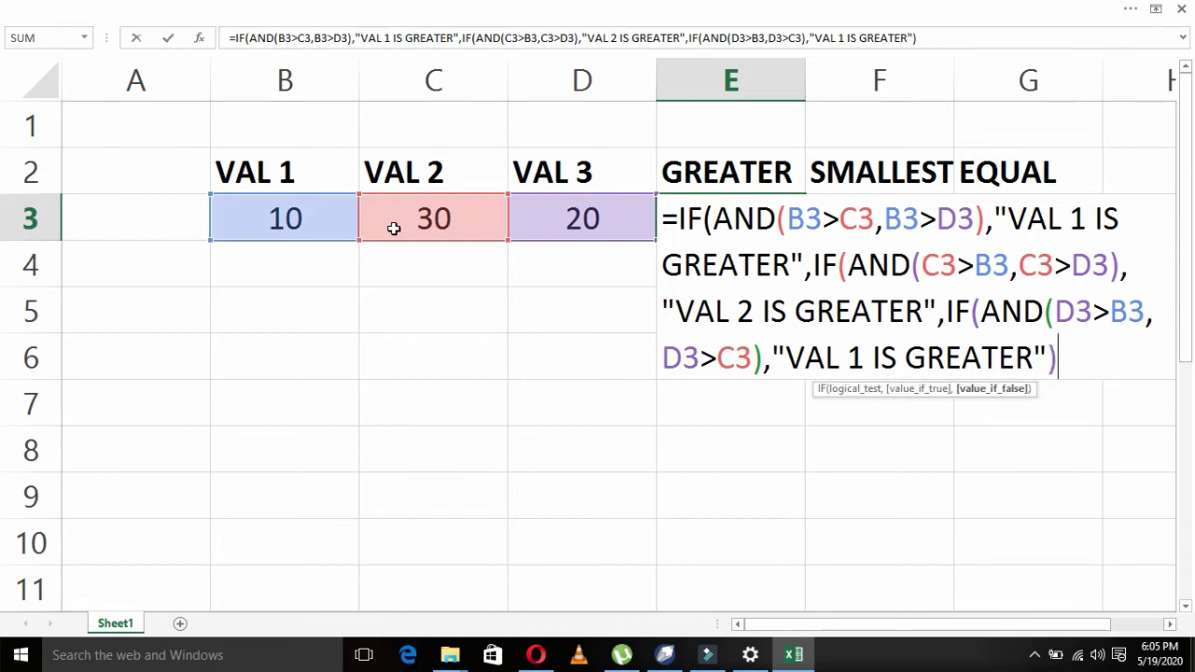
type(")")
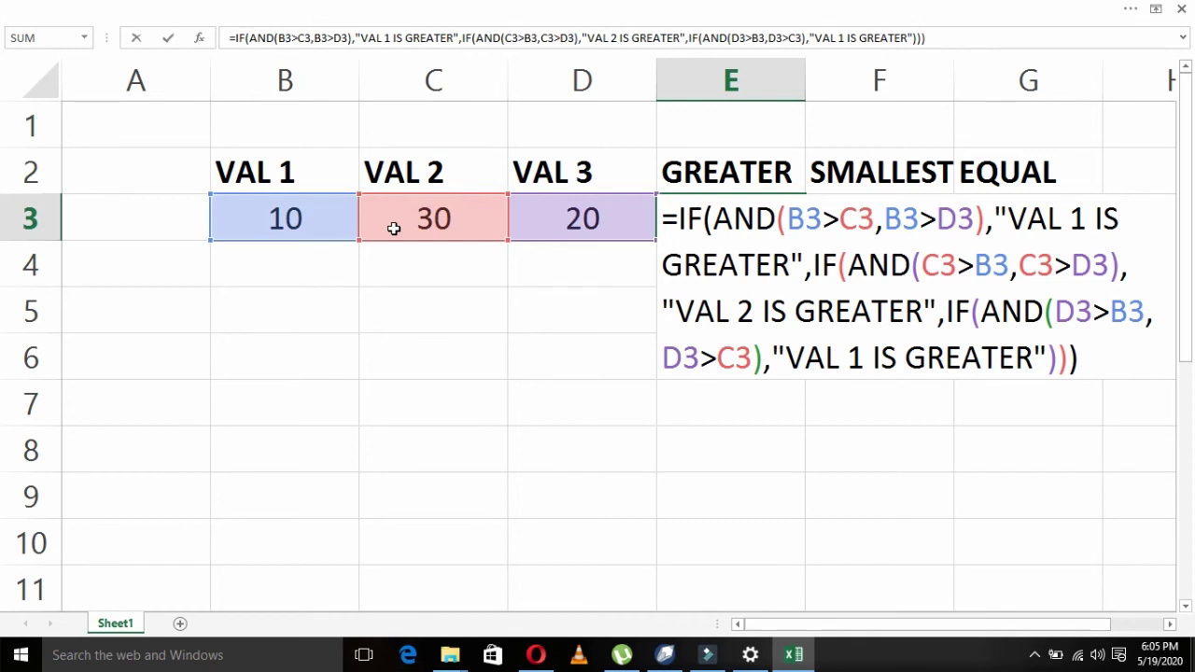
key("Return")
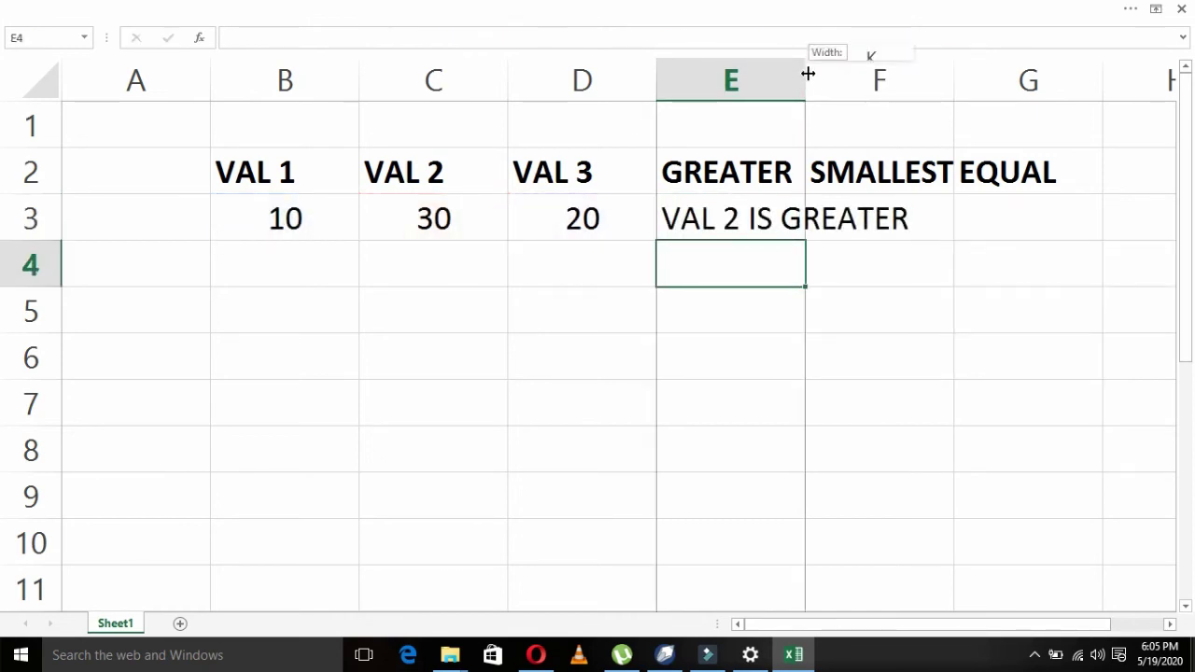
Step: Widen column E to fit VAL 2 IS GREATER and narrow the empty column A
left_click_drag(807, 73, 921, 73)
left_click(934, 349)
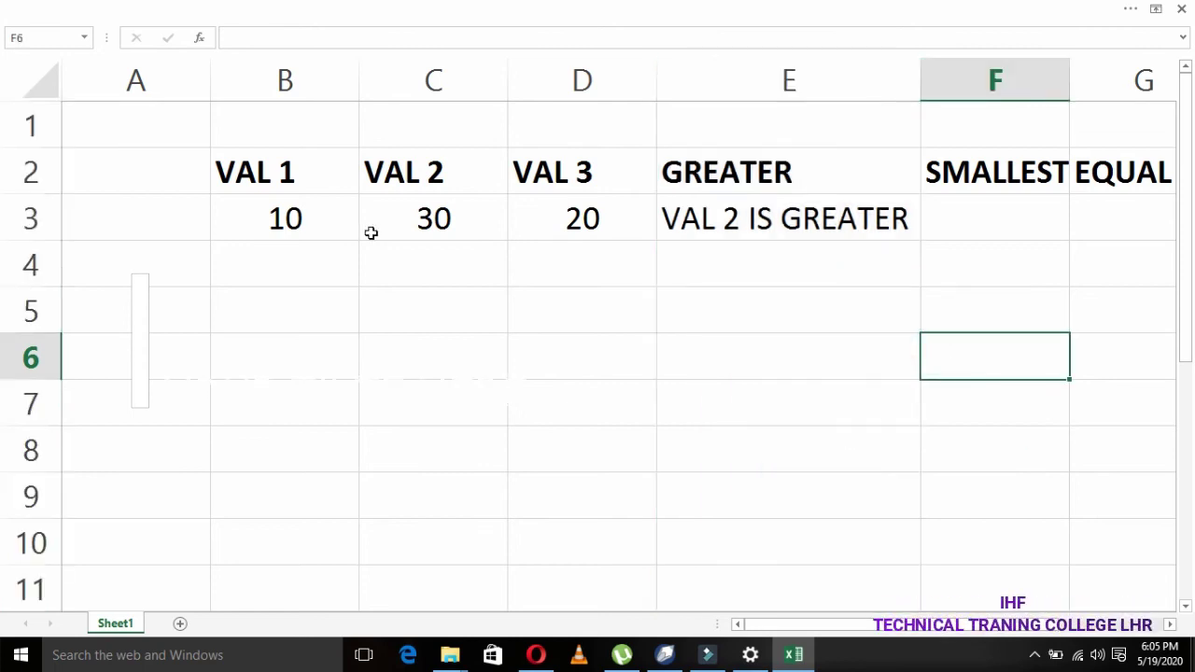
left_click_drag(210, 72, 72, 78)
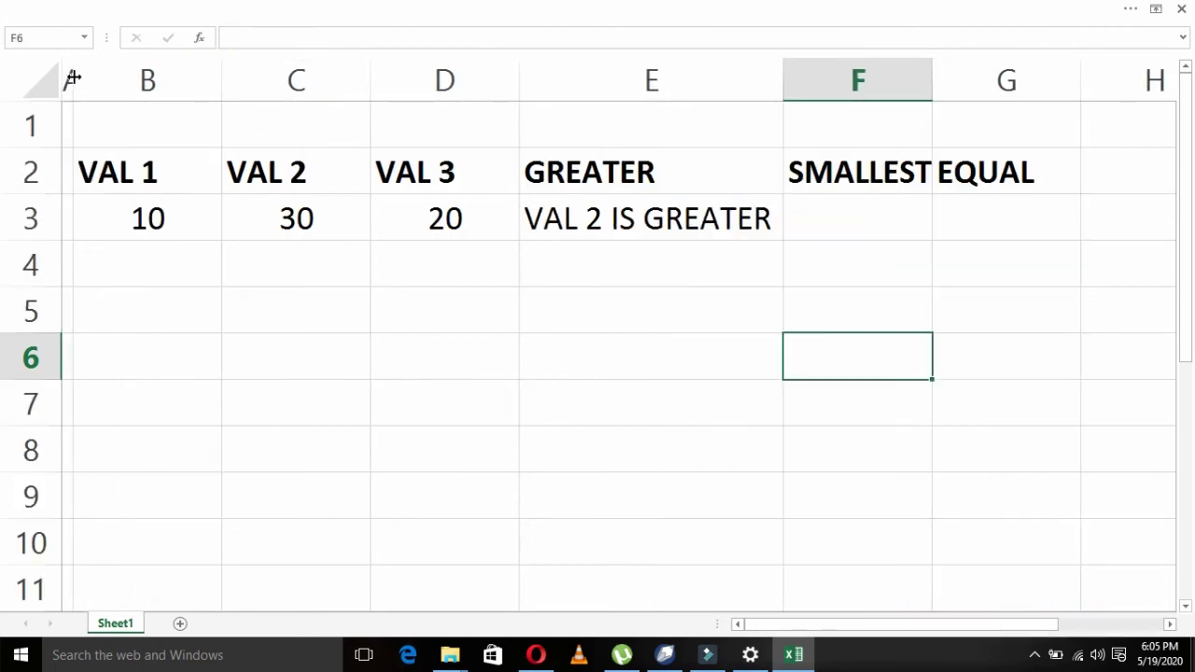
left_click(425, 225)
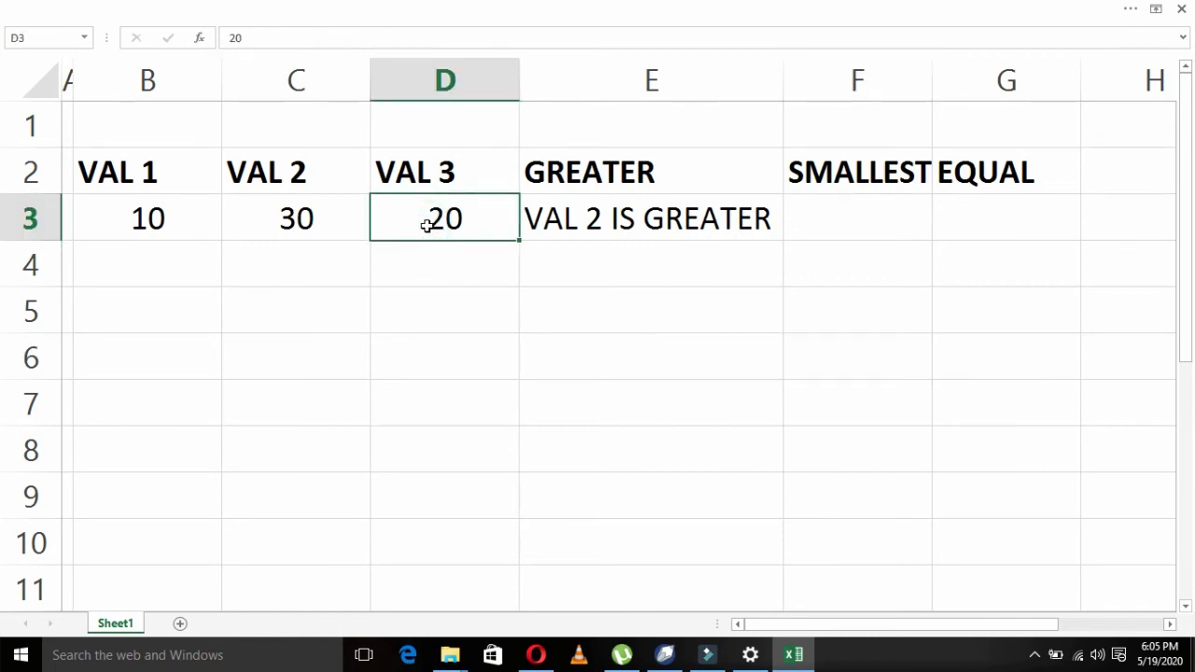
Step: Change VAL 1 in B3 to 40 and VAL 3 in D3 to 50
key("Left")
key("Left")
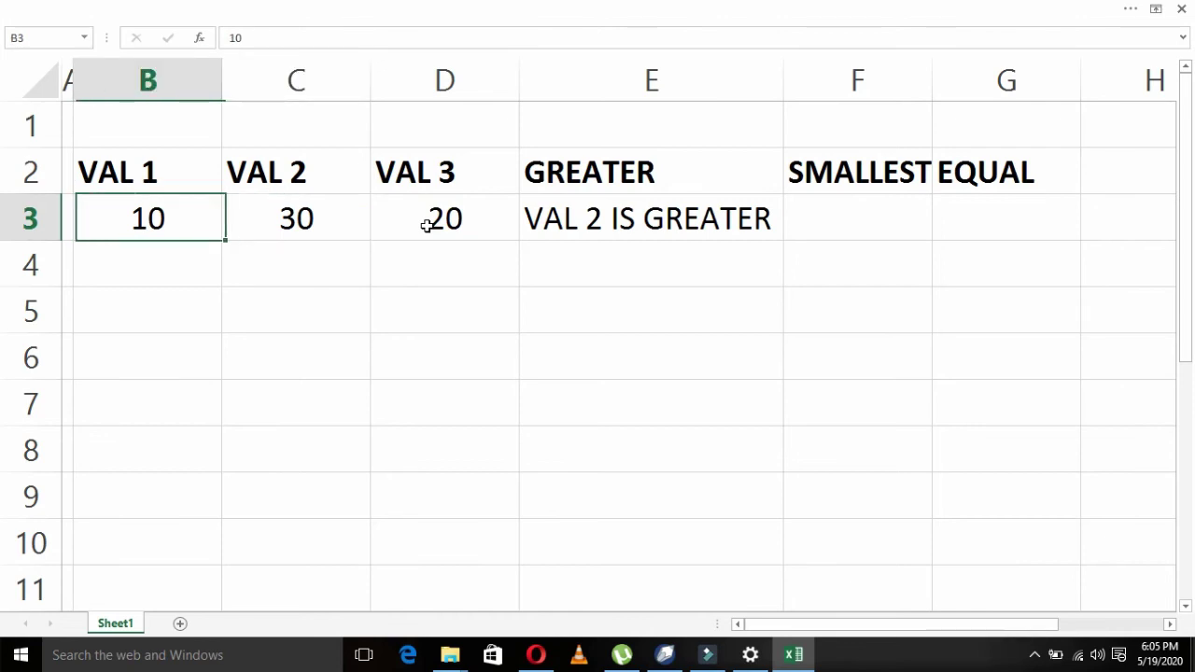
type("4")
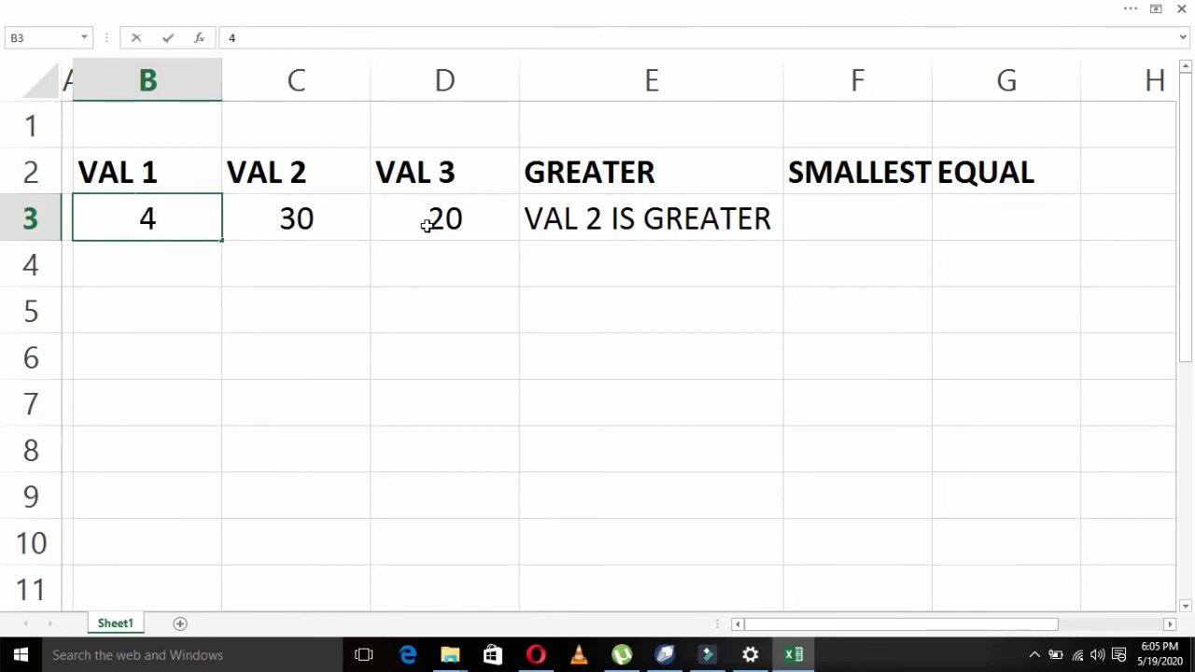
type("0")
key("Return")
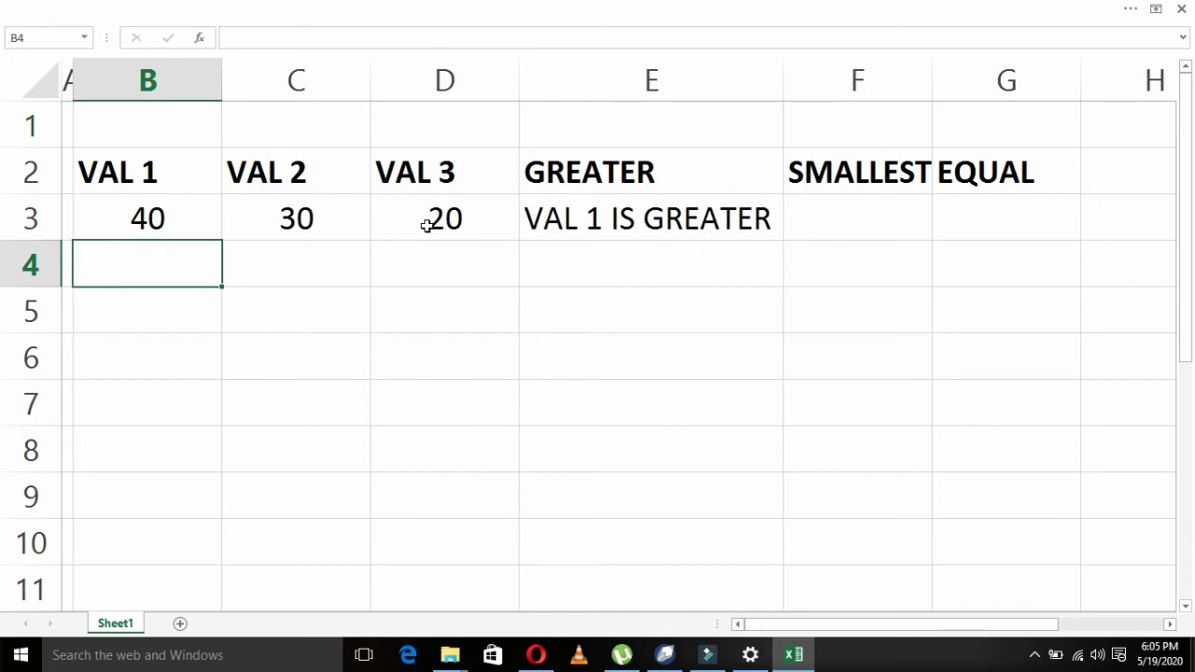
key("Right")
Step: Correct E3's third label from VAL 1 to VAL 3 IS GREATER
key("Right")
key("Up")
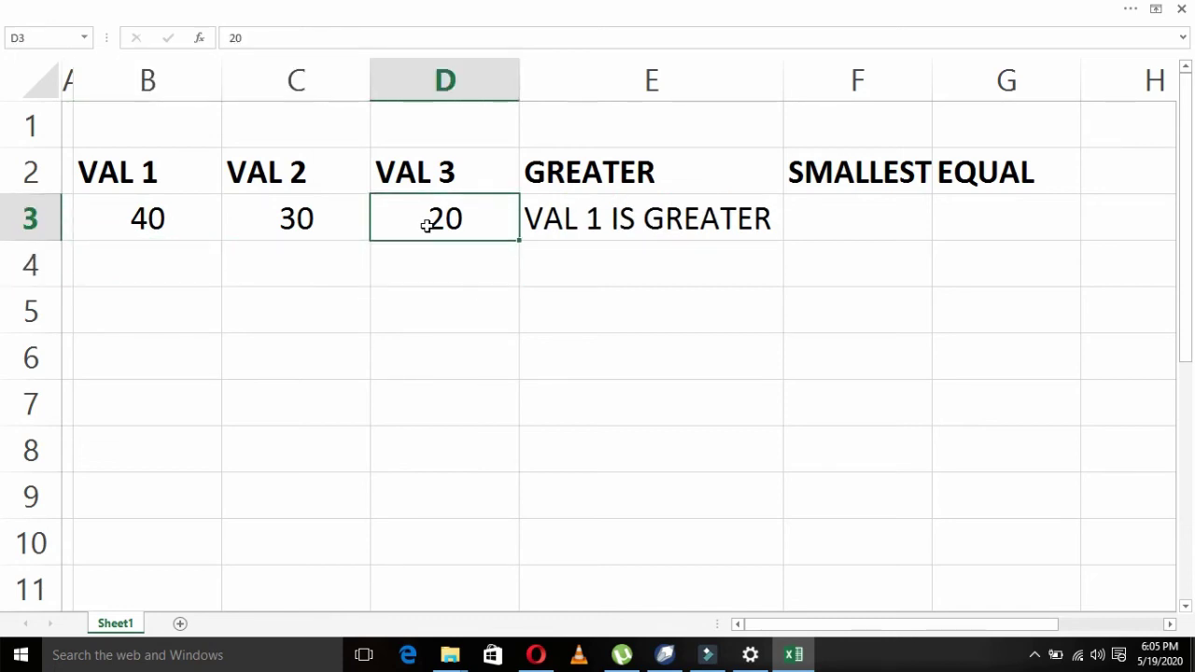
type("5")
type("0")
key("Return")
key("Up")
key("Right")
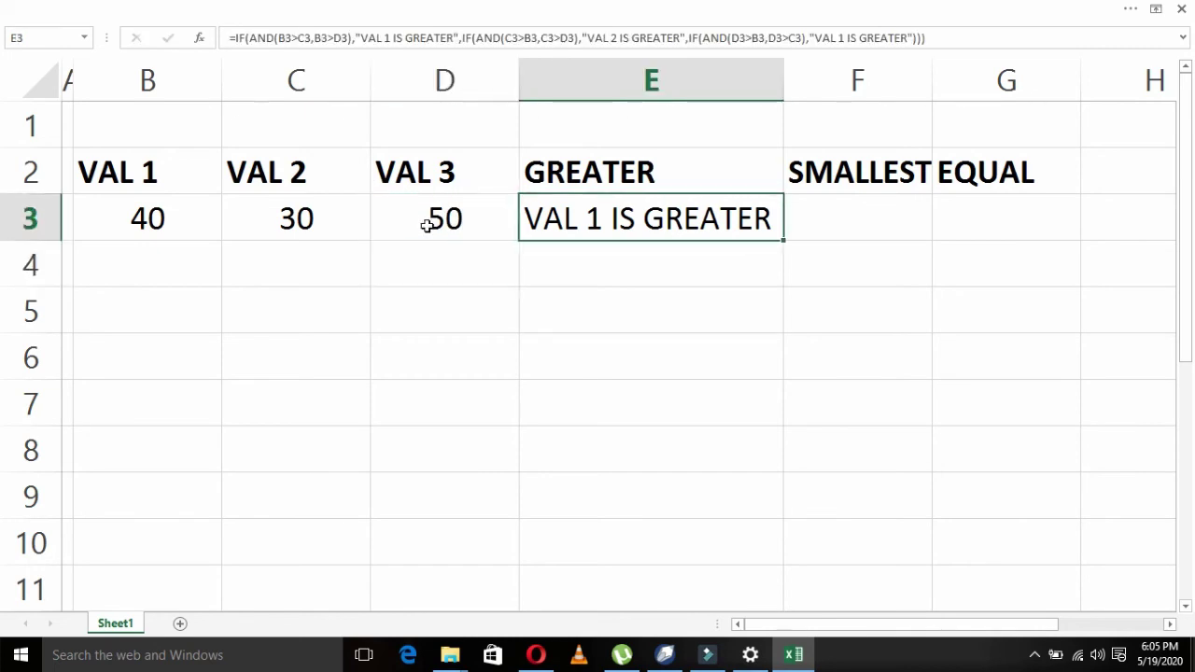
key("F2")
key("Left")
key("Left")
key("Left")
key("Left")
key("Left")
key("Left")
key("Left")
key("Right")
key("Right")
key("shift+Left")
type("3")
key("Return")
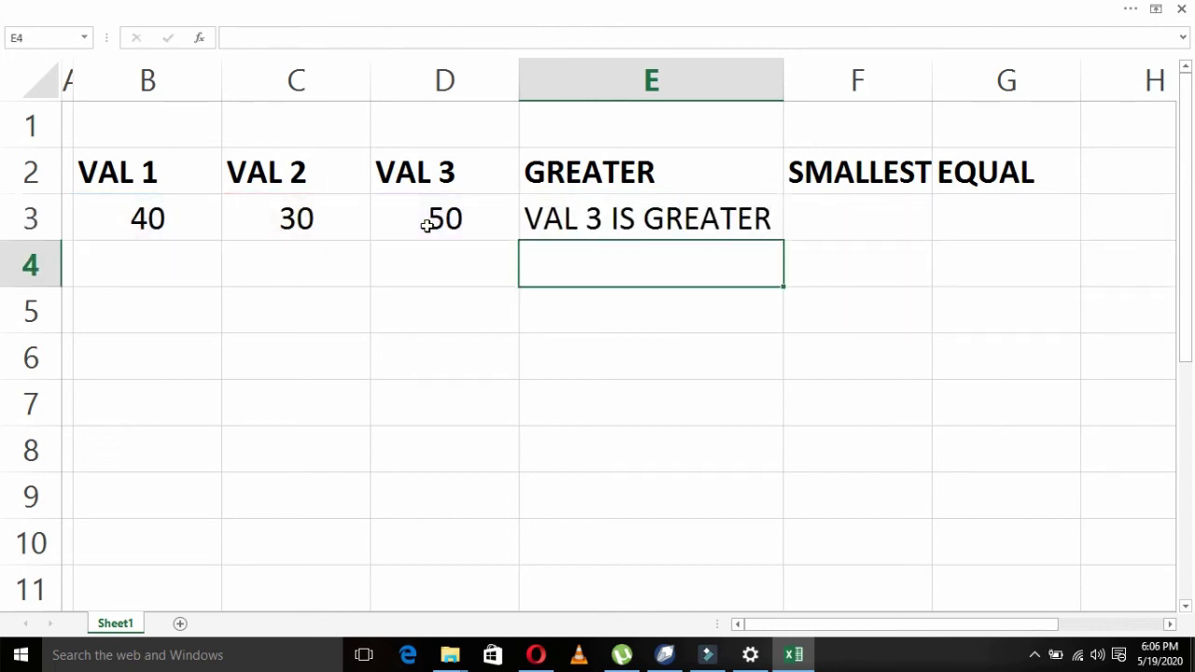
Step: Return to the GREATER formula in E3 and open it for editing
key("Right")
key("Right")
key("Left")
key("Up")
key("Left")
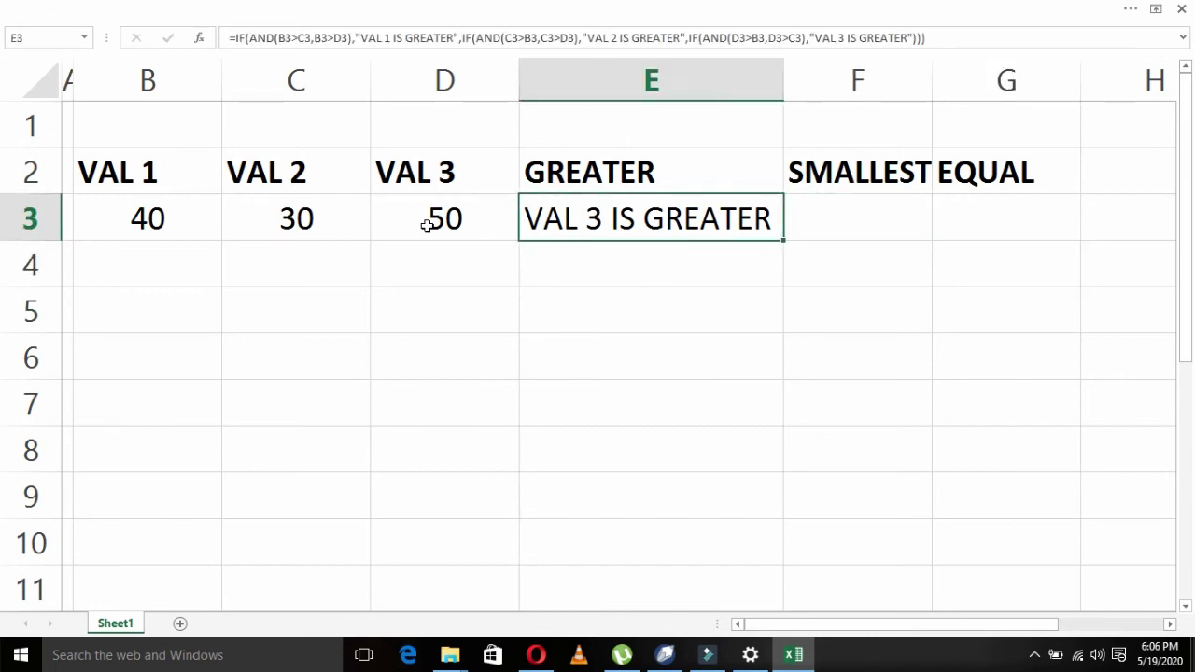
key("F2")
Step: Copy E3's GREATER formula text and paste it into the SMALLEST cell F3
key("Up")
key("Left")
key("Left")
key("Left")
key("Left")
key("Left")
key("Left")
key("Left")
key("Left")
key("Left")
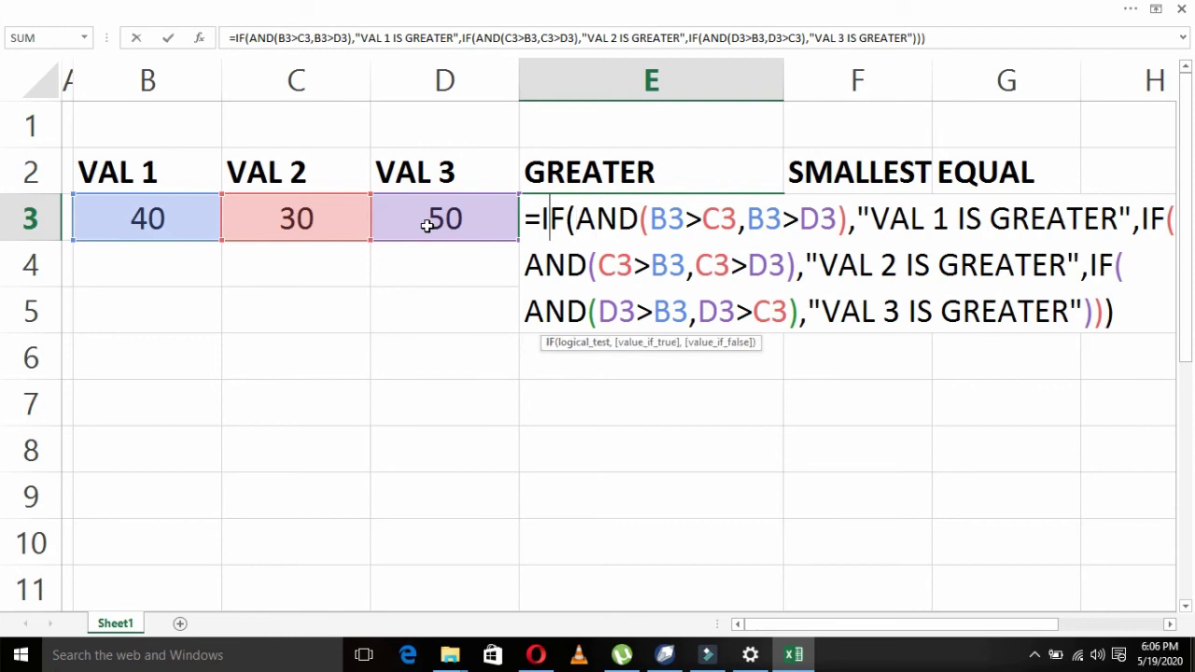
key("Left")
key("ctrl+shift+End")
key("ctrl+c")
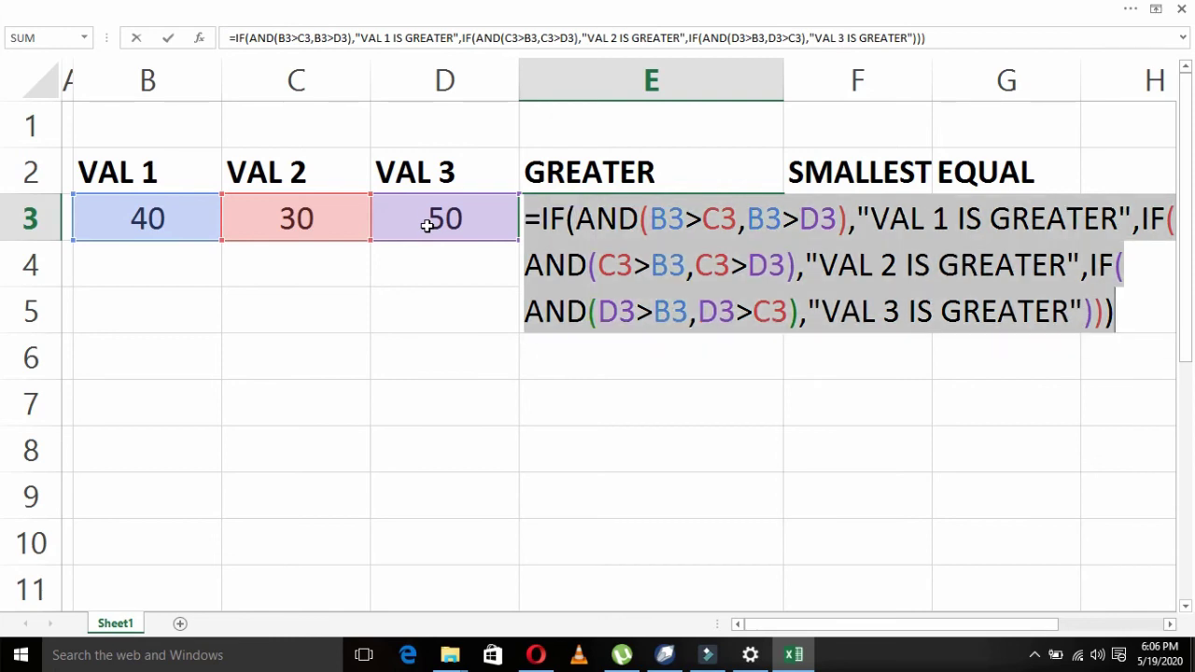
key("Return")
key("Up")
key("Right")
key("F2")
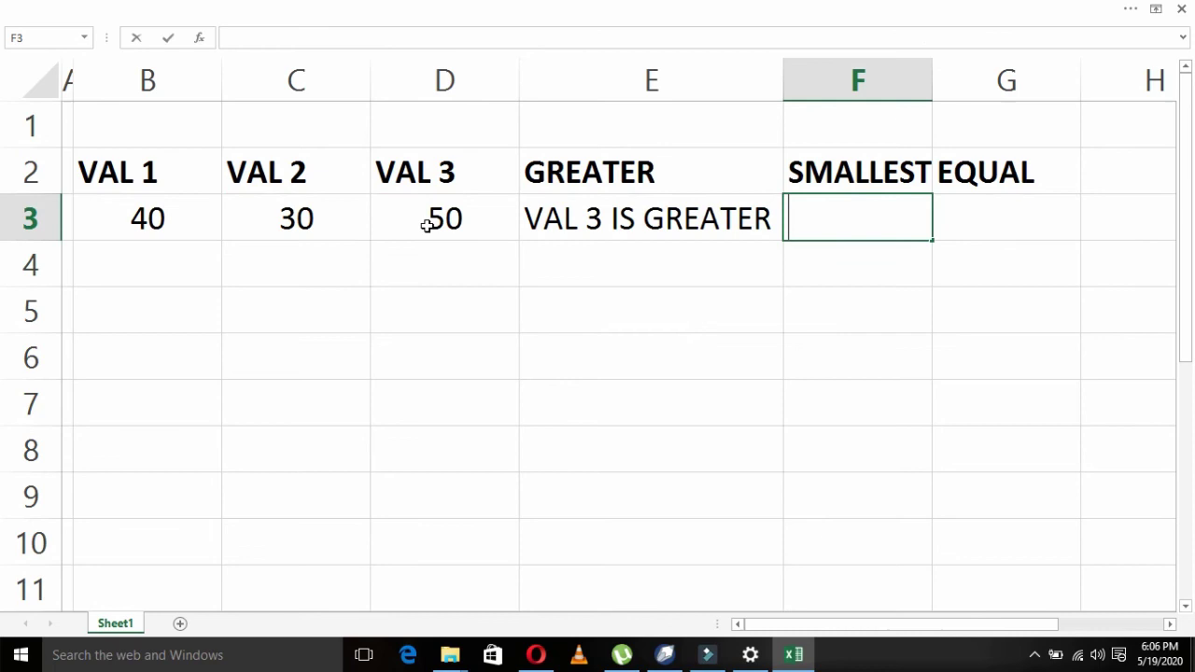
key("ctrl+v")
Step: Flip the first AND test's B3 comparisons to less-than and relabel it SMALLEST
key("Up")
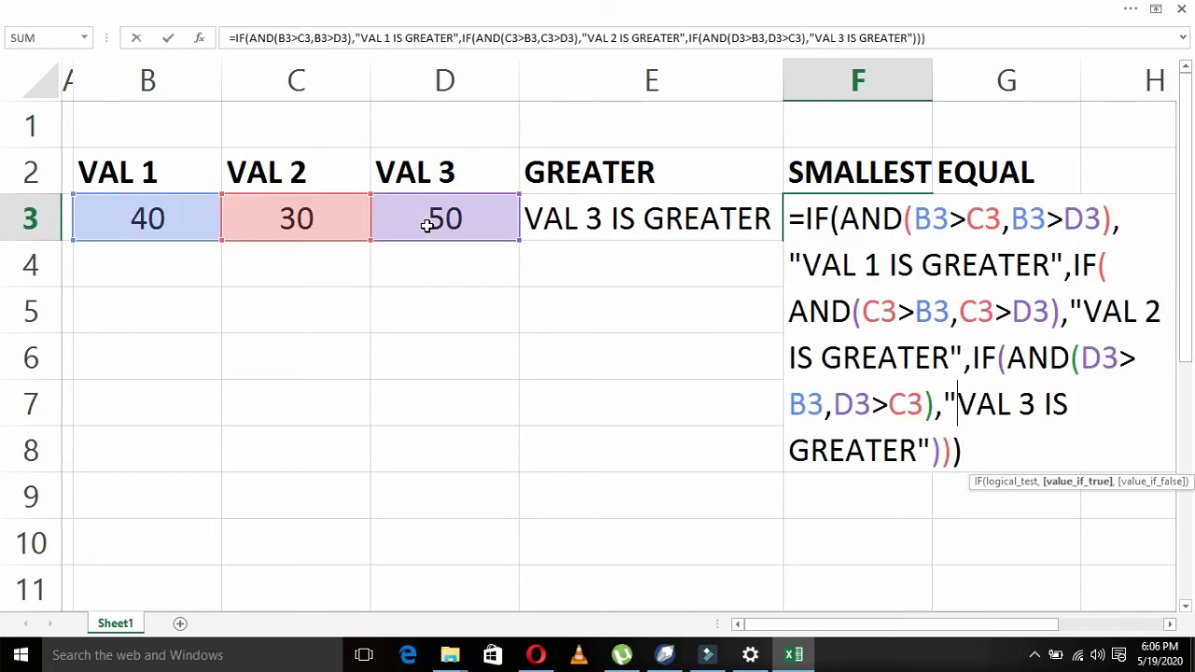
key("Up")
key("Up")
key("Up")
key("Left")
key("Left")
key("Right")
key("Right")
key("Right")
key("shift+Left")
type("<")
key("Right")
key("Right")
key("Right")
key("Right")
key("Right")
key("shift+Right")
type("<")
key("Right")
key("Right")
key("Right")
key("Right")
key("Right")
key("Right")
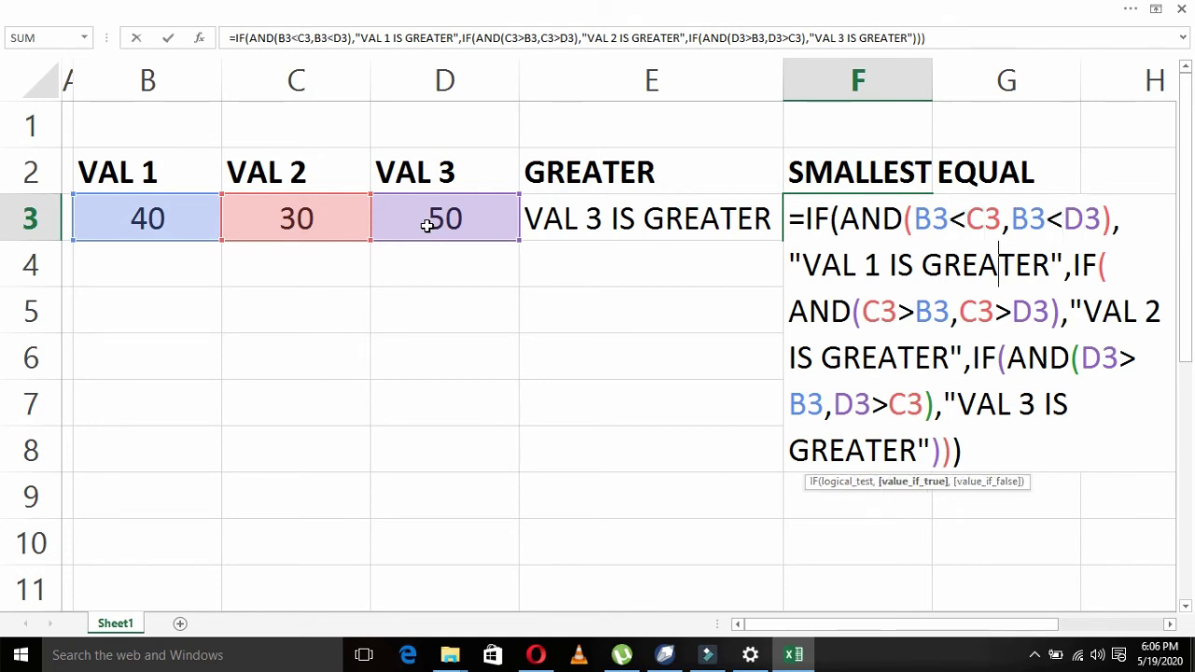
key("Left")
key("Left")
key("Left")
key("Left")
key("Left")
key("Right")
key("shift+Right")
key("shift+Right")
key("shift+Right")
key("shift+Right")
key("shift+Right")
key("shift+Right")
key("shift+Right")
type("SMALLEST")
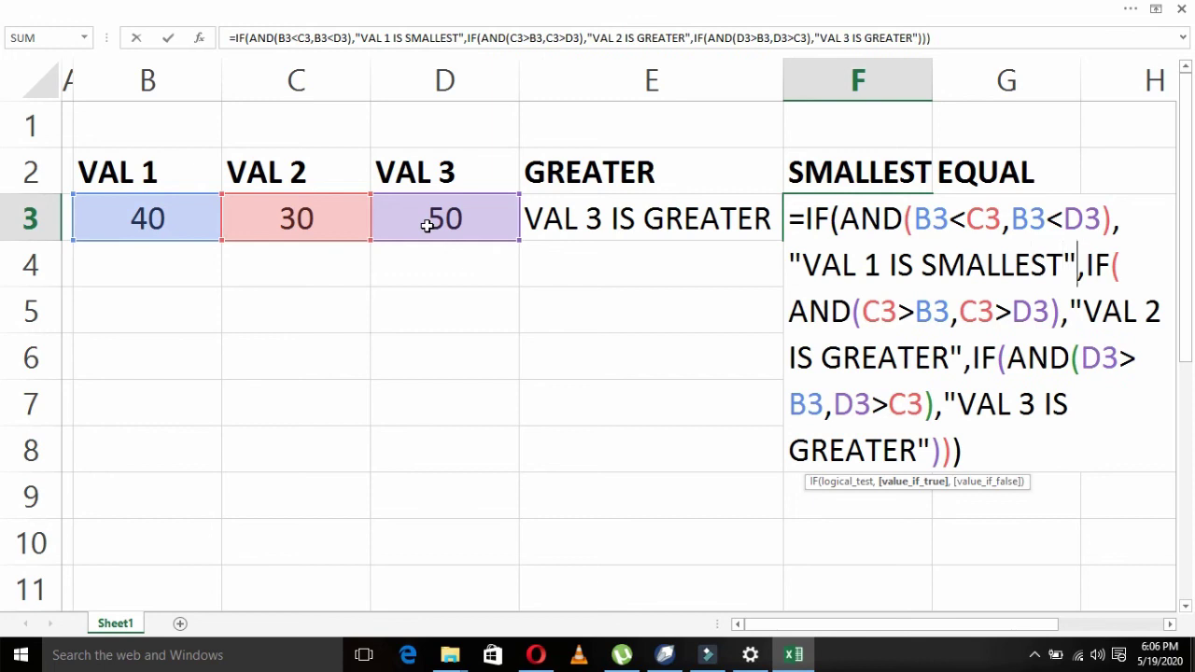
Step: Change C3>B3 and C3>D3 to less-than and relabel the second result SMALLEST
key("Down")
key("Right")
key("Left")
key("Left")
key("shift+Left")
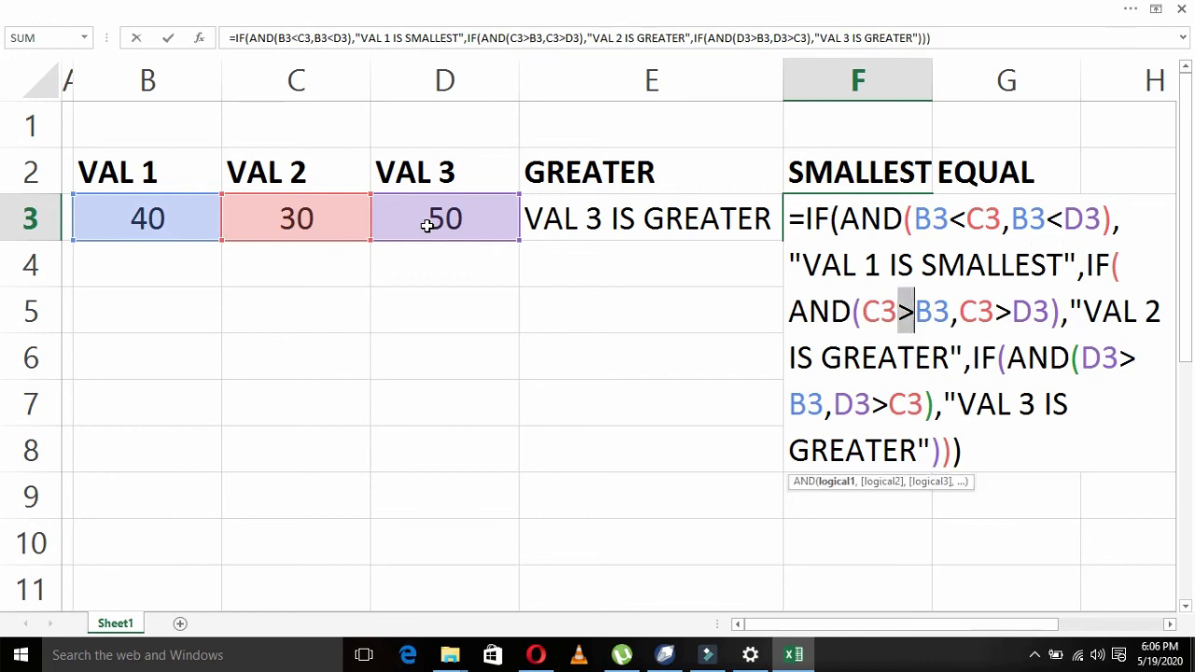
type("<")
key("Right")
key("Right")
key("Right")
key("Right")
key("Right")
key("shift+Left")
type("<")
key("Right")
key("Right")
key("Right")
key("Right")
key("Right")
key("Right")
key("Right")
key("Right")
key("Right")
key("Right")
key("Right")
key("Right")
key("Right")
key("shift+Right")
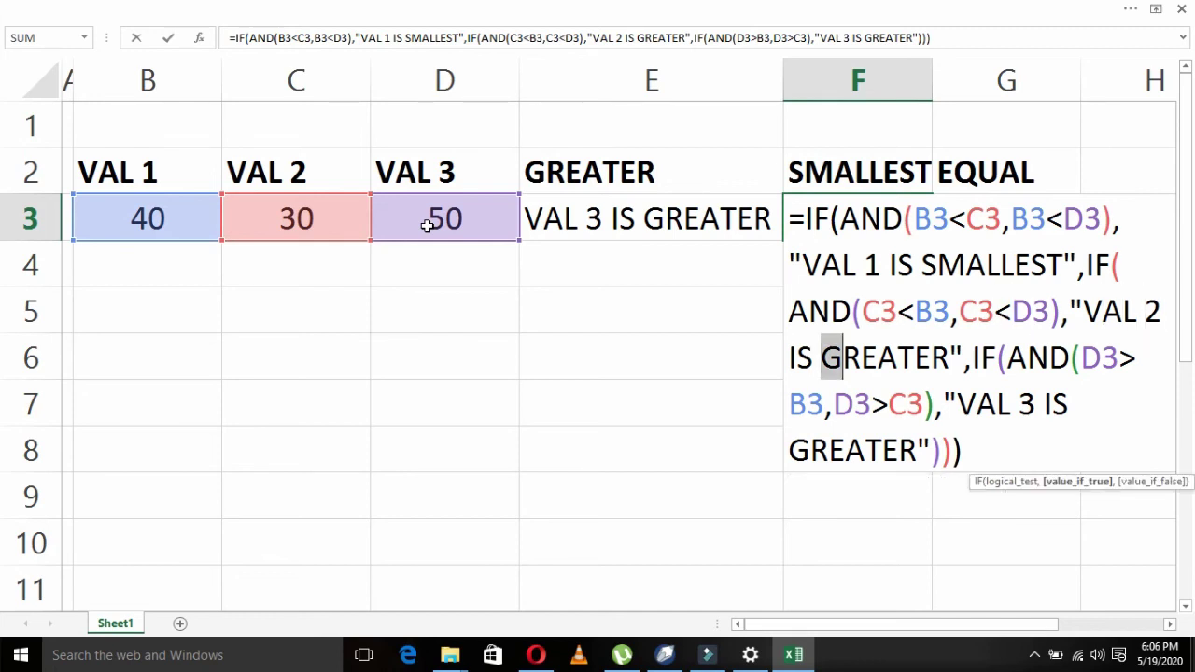
key("shift+Right")
Step: Flip the third test's comparisons to less-than, relabel it SMALLEST, and commit F3
key("shift+Right")
key("shift+Right")
key("shift+Right")
key("shift+Right")
key("shift+Right")
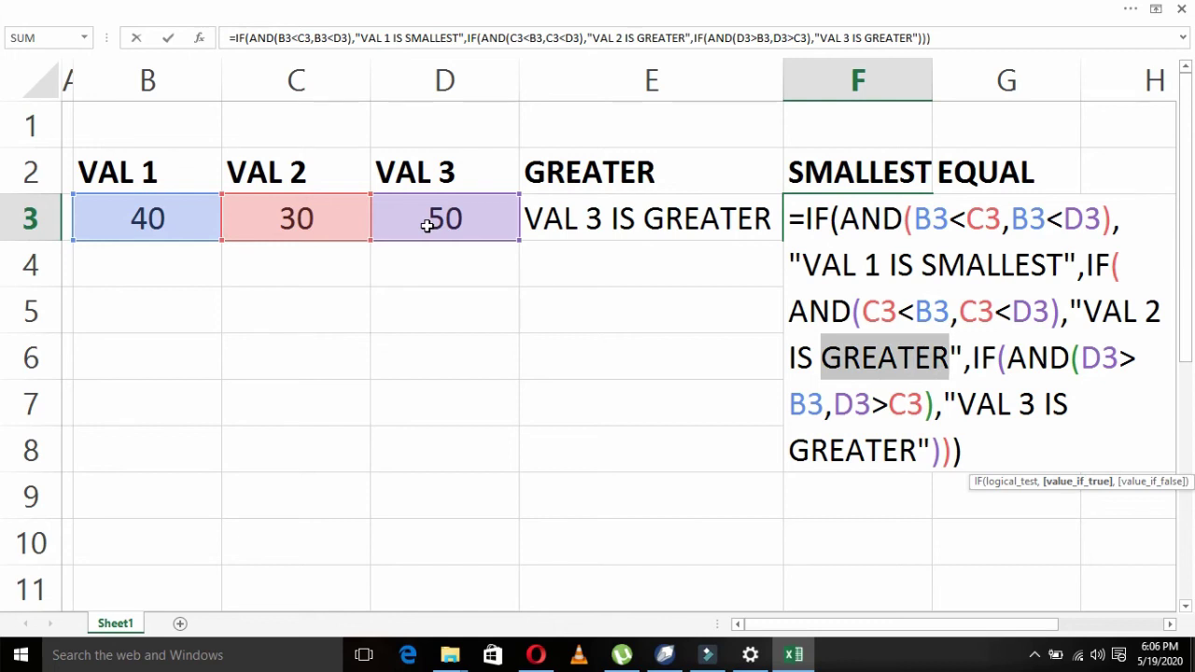
type("SMALLEST")
key("Right")
key("Right")
key("Right")
key("Right")
key("Right")
key("Right")
key("Right")
key("Left")
key("Left")
key("Left")
key("Right")
key("shift+Right")
type("<")
key("Right")
key("Right")
key("Right")
key("Right")
key("Left")
key("shift+Left")
type("<")
key("Right")
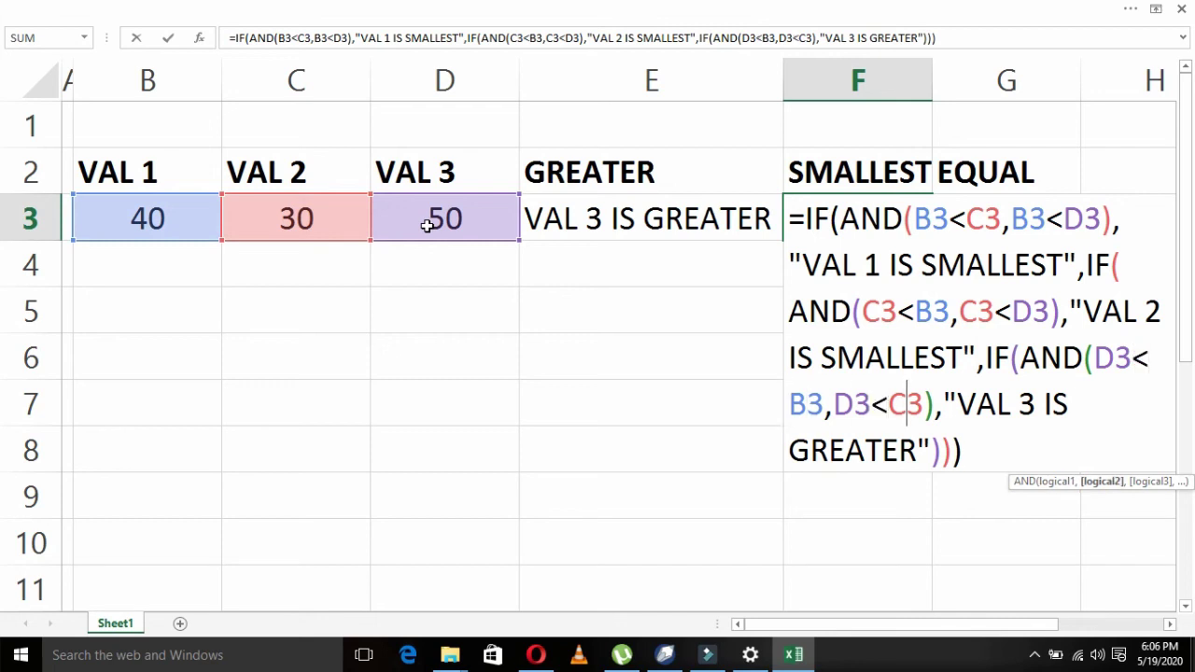
key("Down")
key("Right")
key("Right")
key("Right")
key("shift+Left")
key("shift+Left")
key("shift+Left")
key("shift+Left")
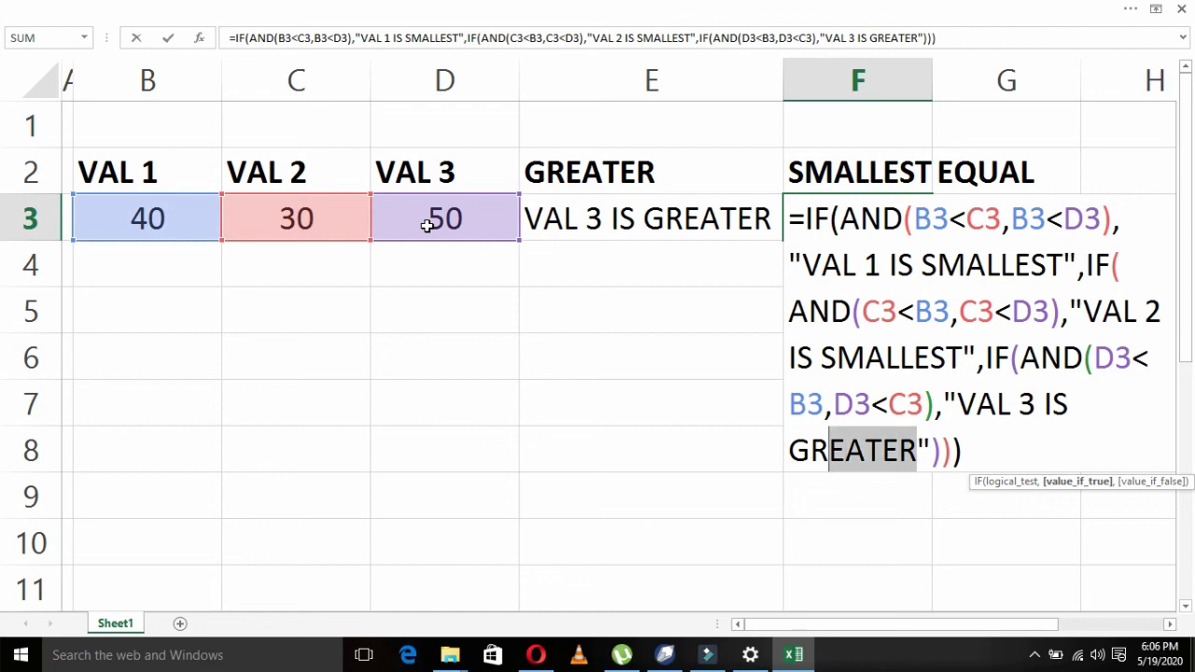
key("shift+Left")
key("shift+Left")
type("SMALLEST")
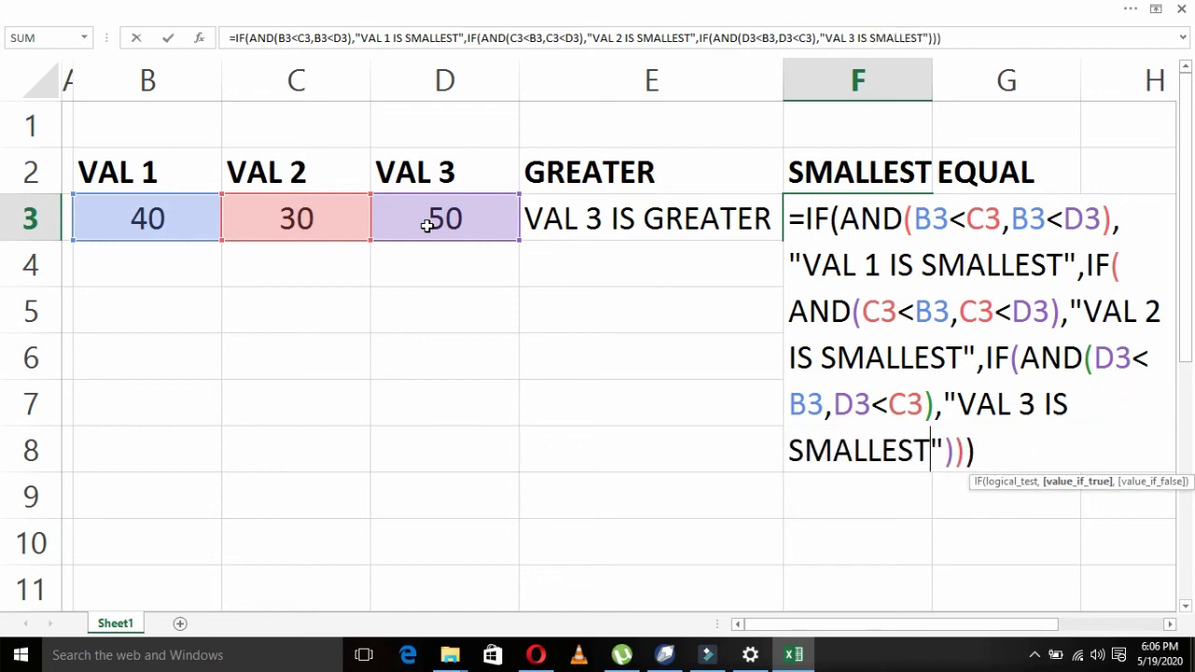
key("Return")
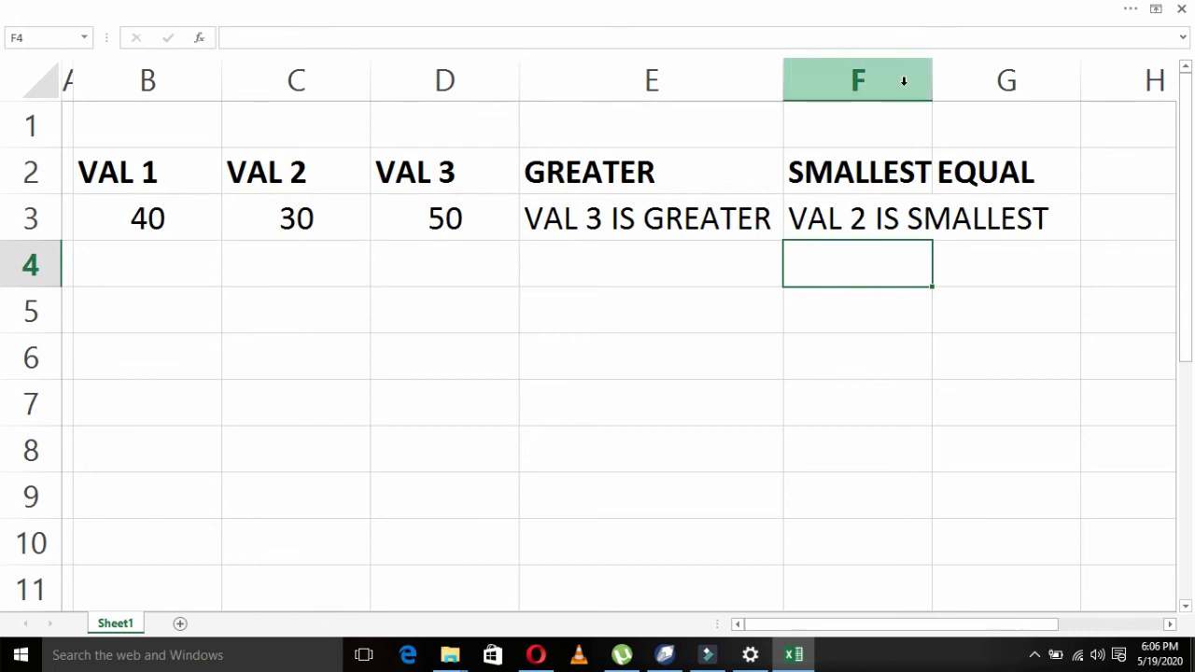
Step: Autofit column F and change VAL 1 in B3 to 20
double_click(933, 64)
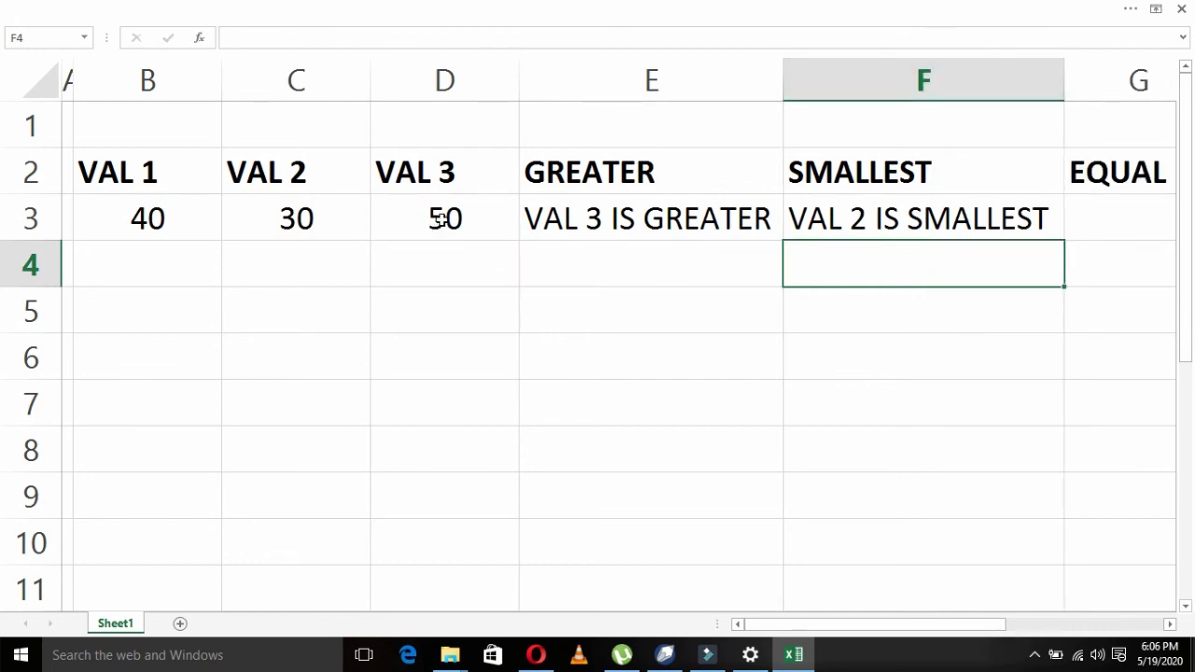
left_click(200, 215)
type("20")
key("Return")
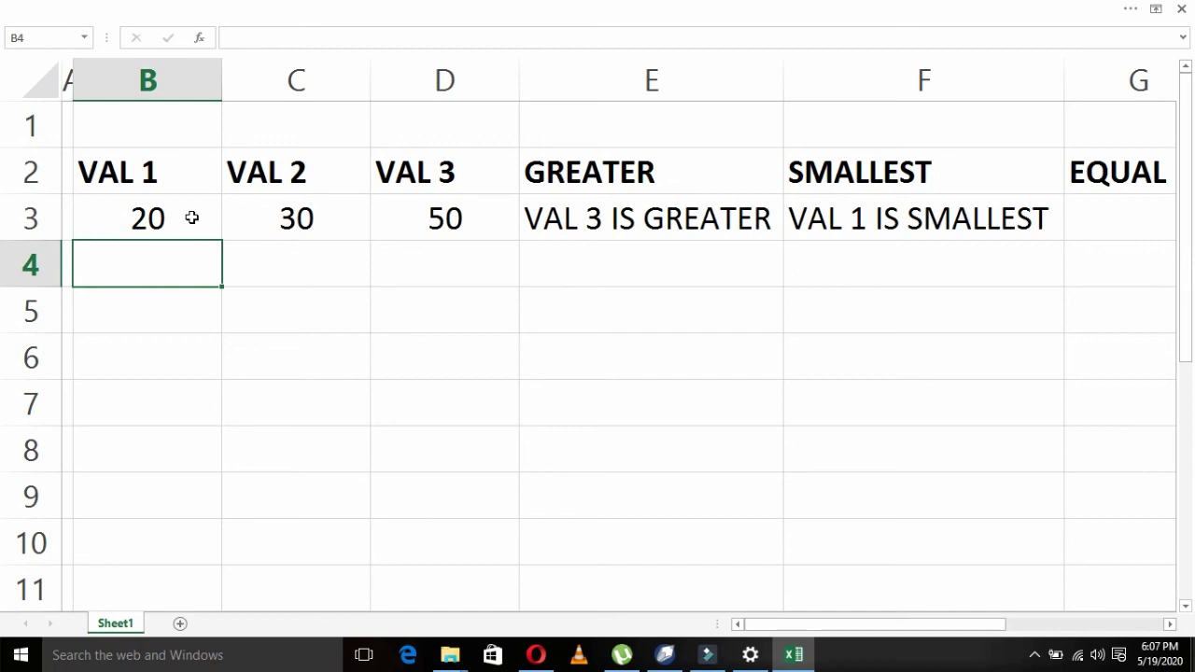
Step: Enter 20 for VAL 2 in C3 and VAL 3 in D3 so all three values tie
left_click(191, 217)
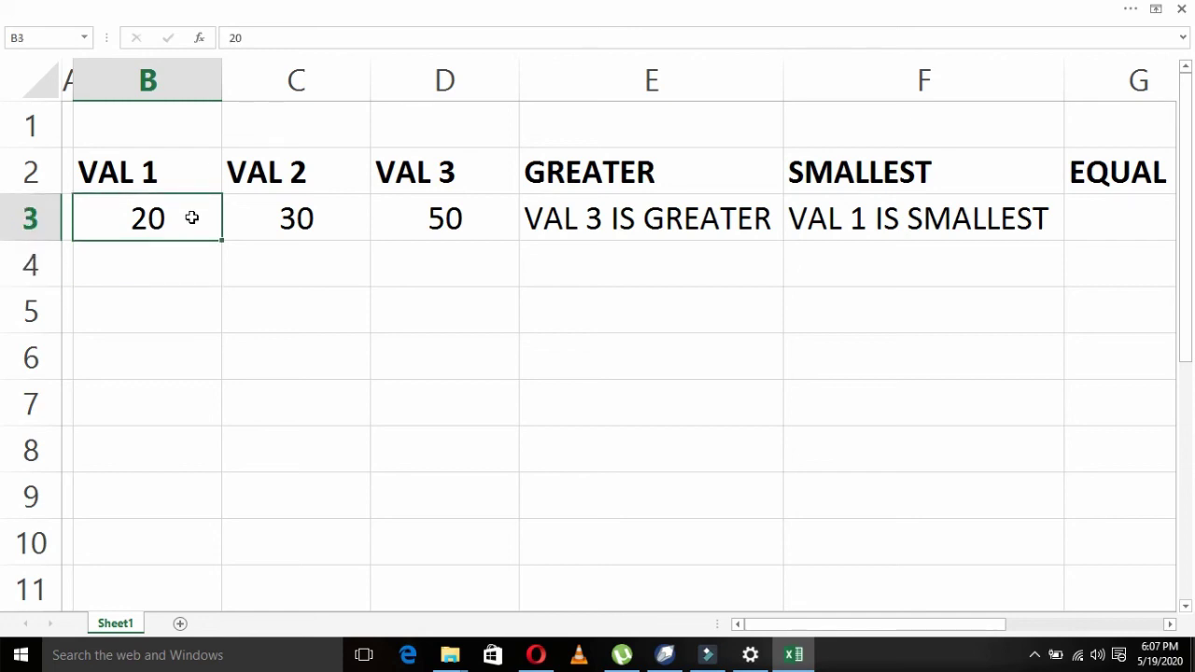
key("Right")
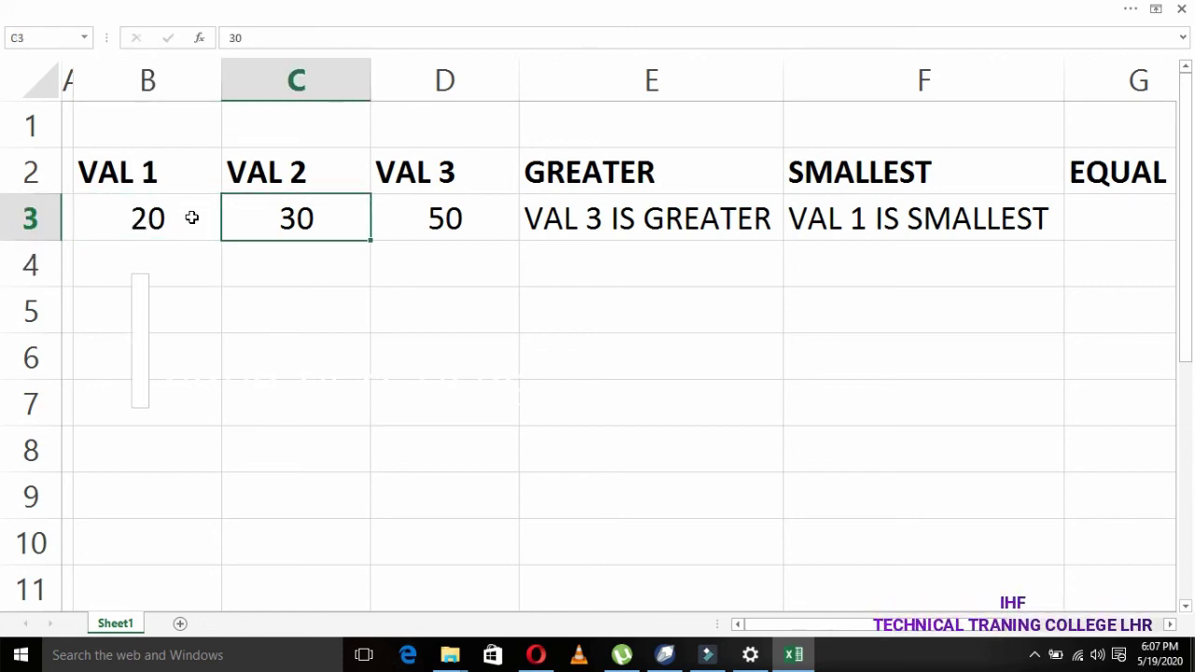
type("20")
key("Return")
key("Up")
key("Right")
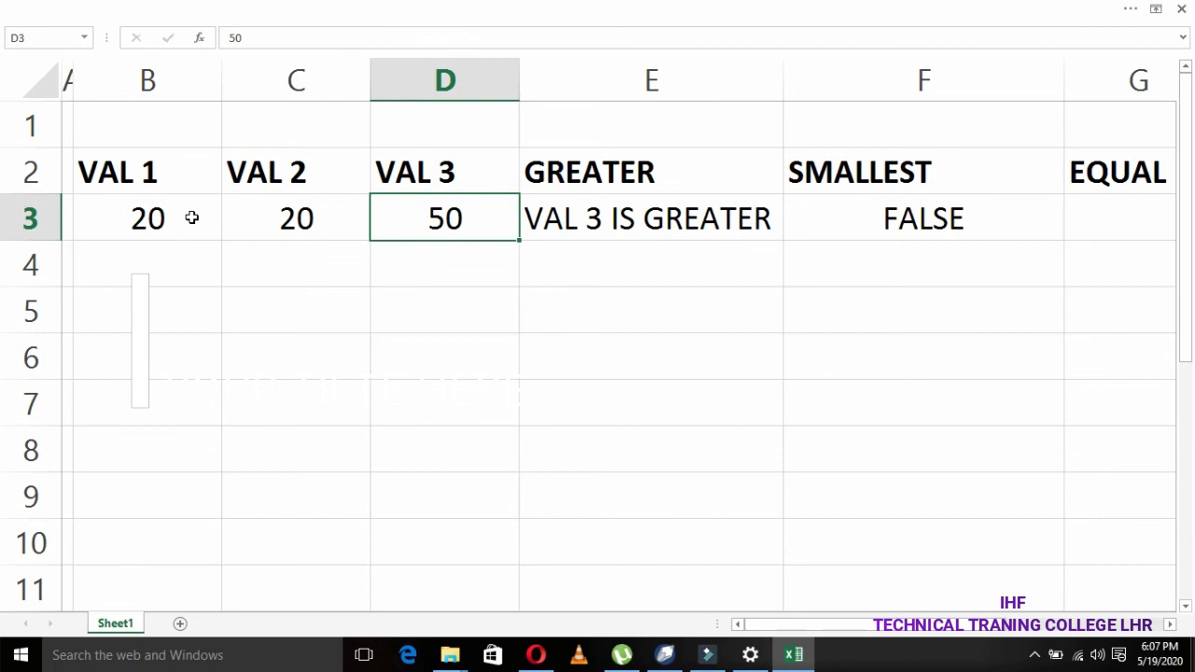
type("20")
key("Return")
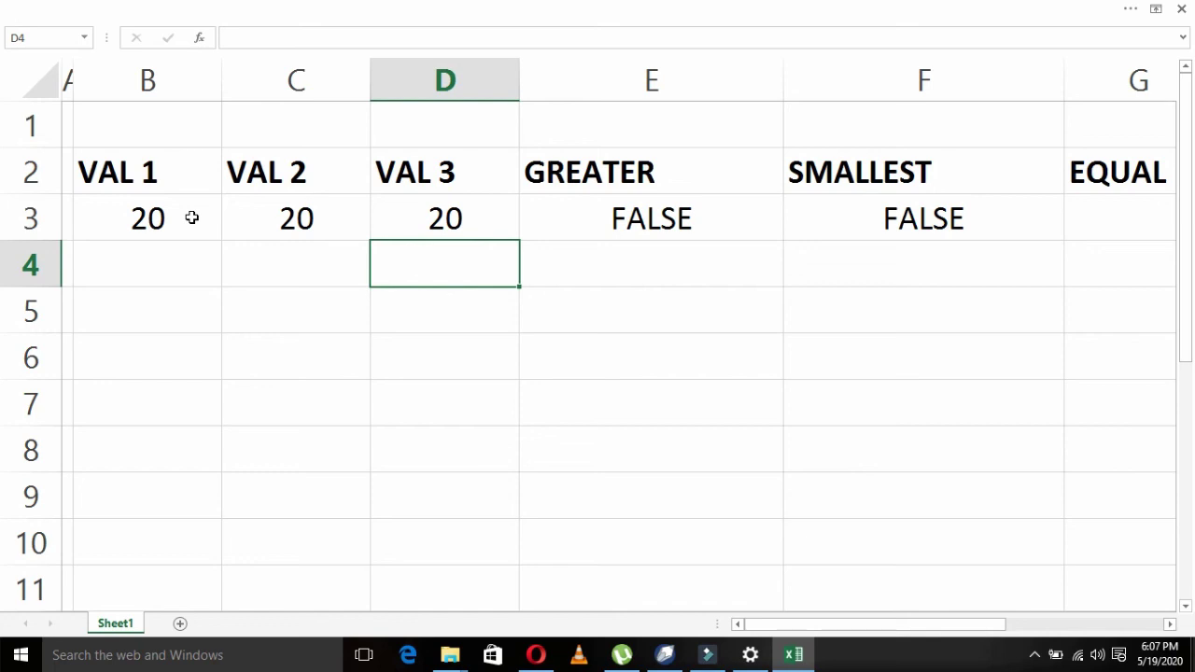
key("Right")
key("Up")
Step: Append ,"NO" as the final fallback in E3's GREATER formula
key("F2")
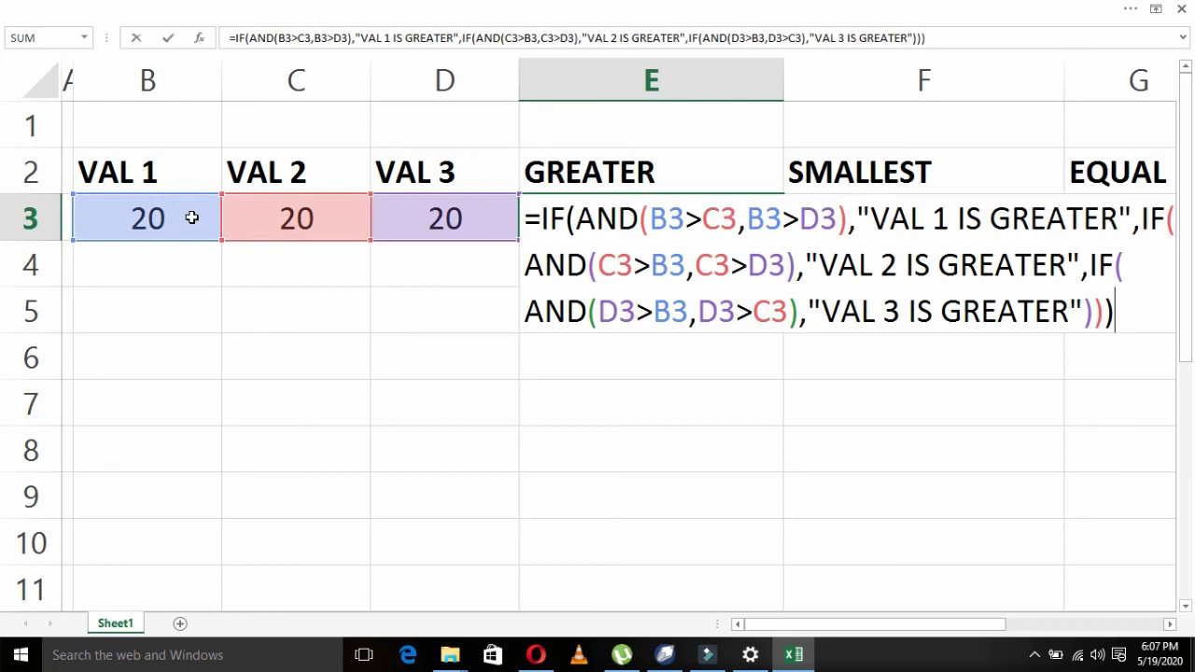
key("Left")
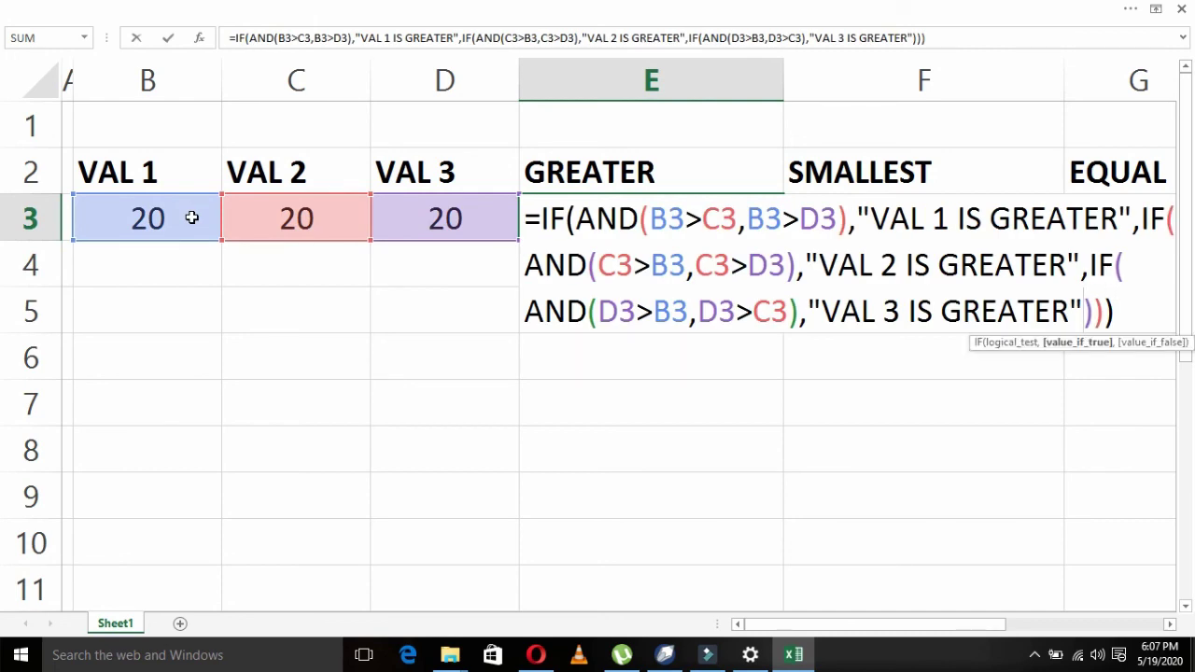
type(",\"")
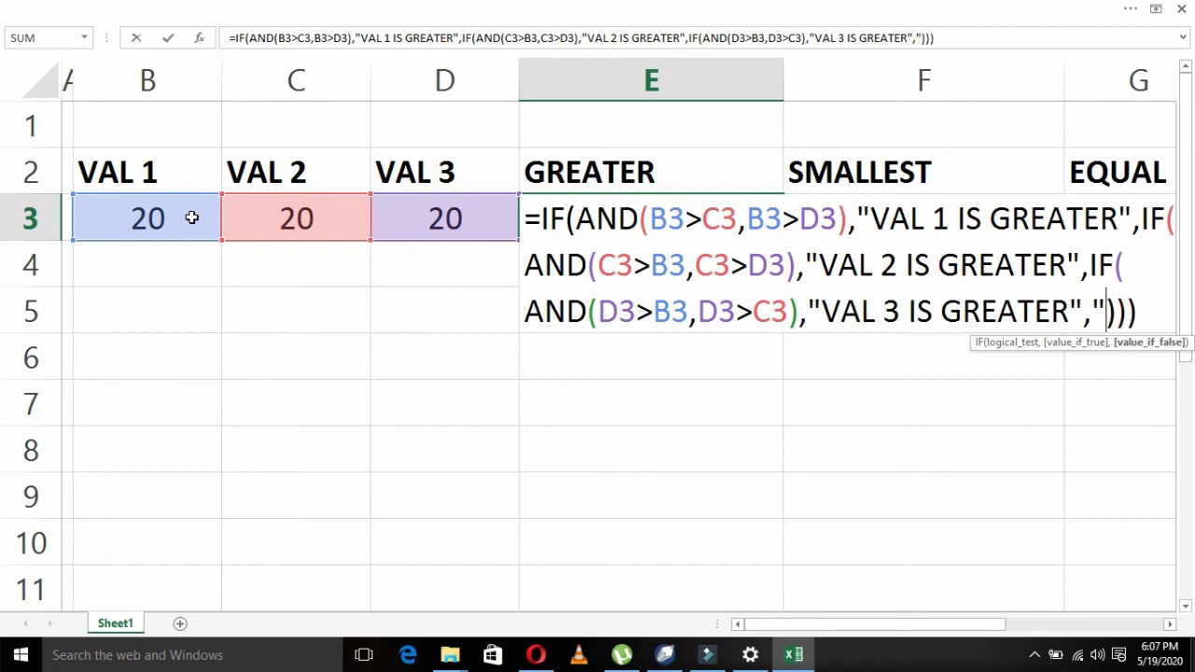
type("NO\"")
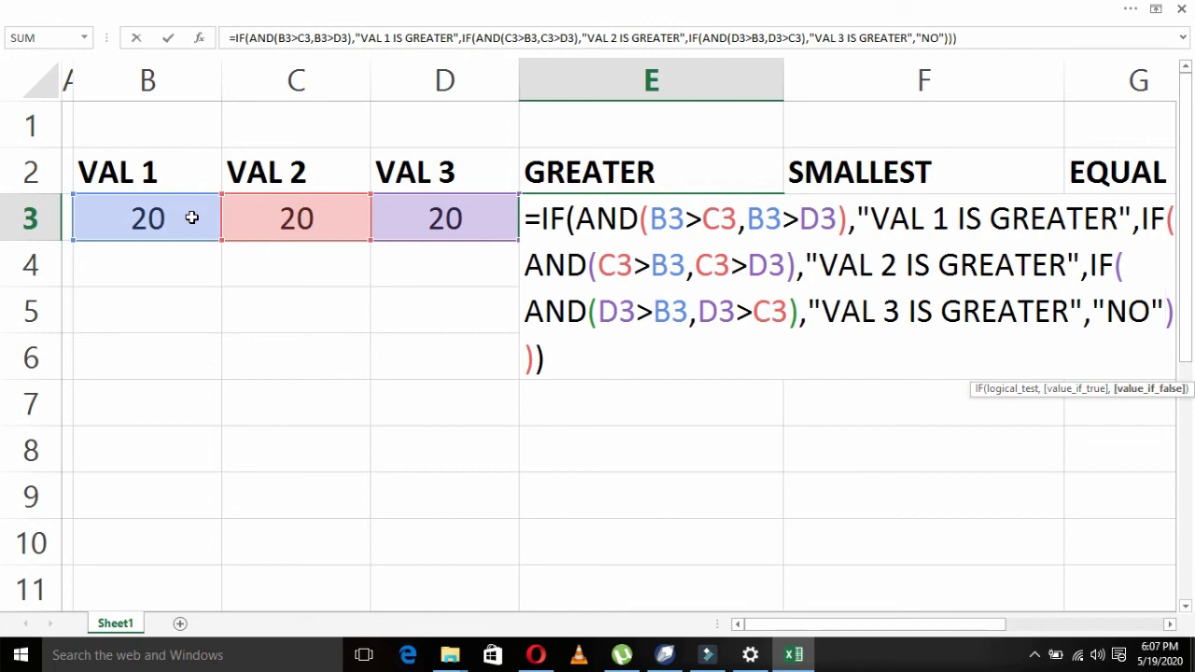
key("Return")
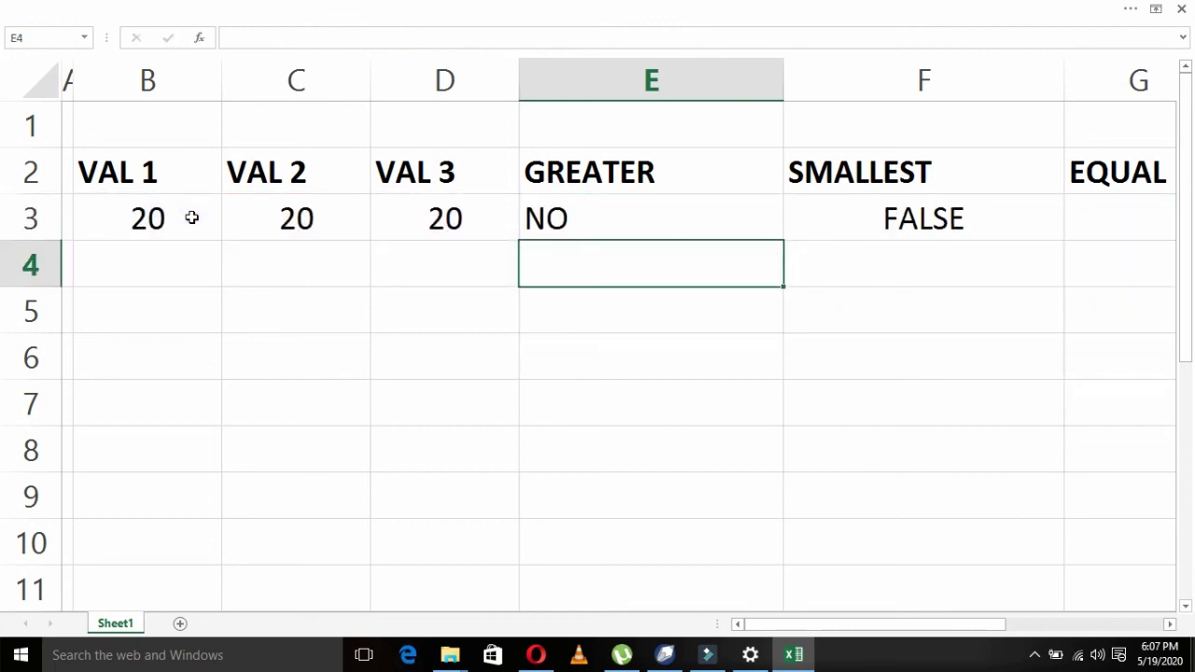
Step: Add the same ,"NO" fallback to F3's SMALLEST formula
key("Up")
key("Right")
key("F2")
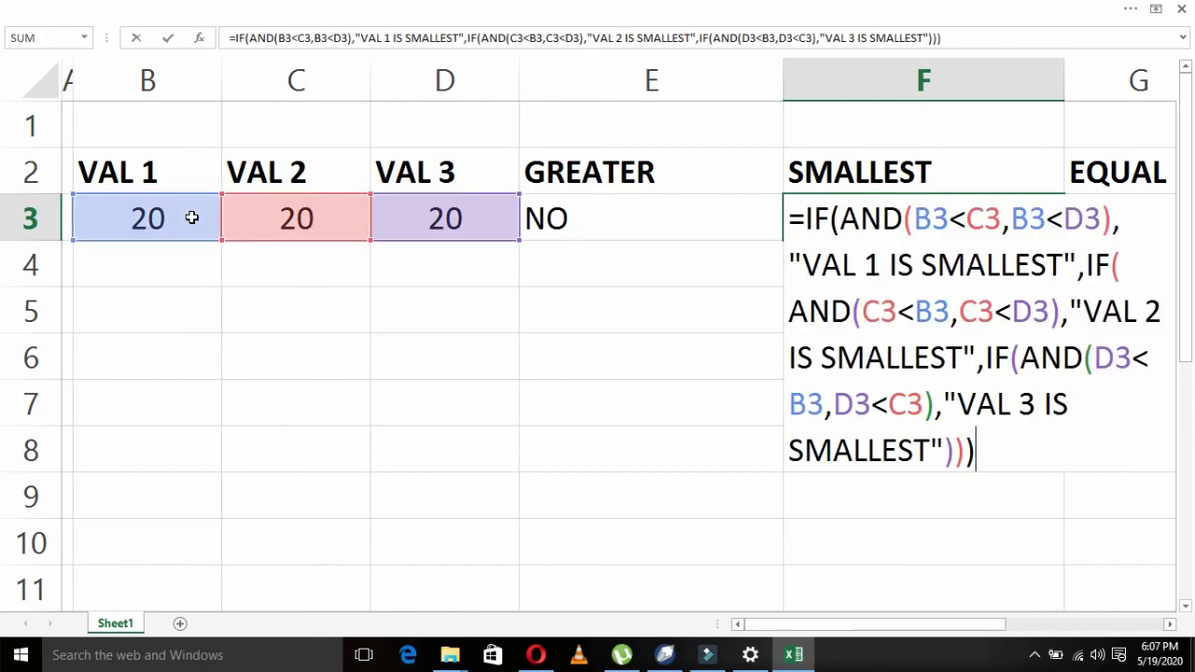
key("Left")
key("Left")
key("Left")
type(",")
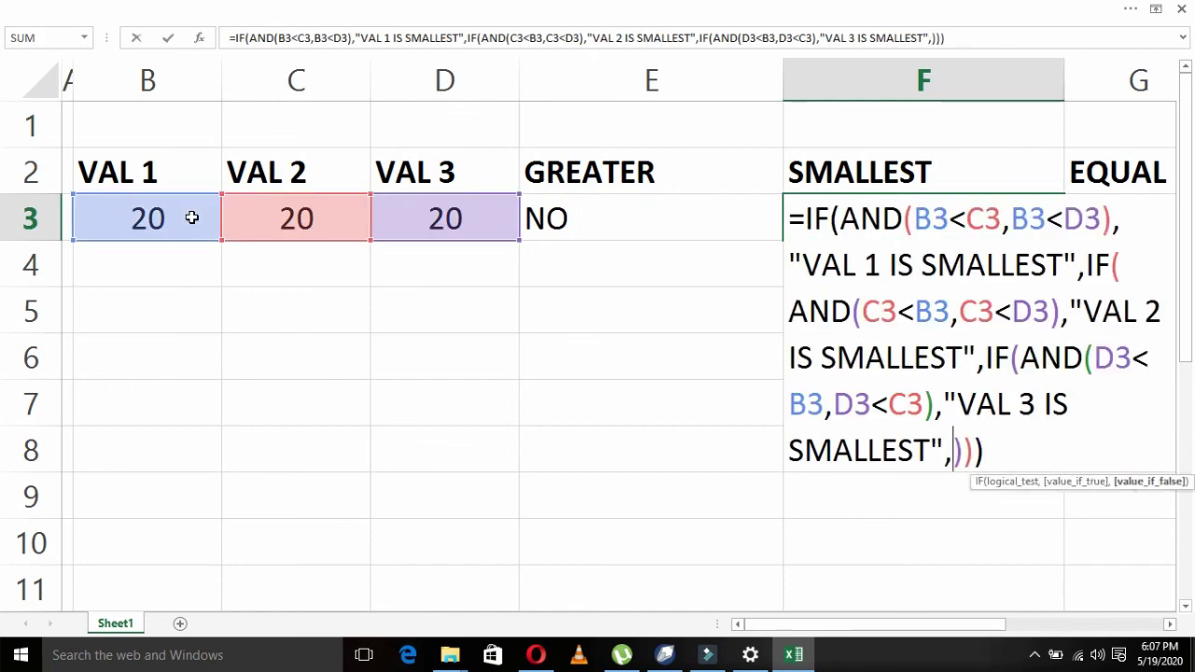
type("\"NO")
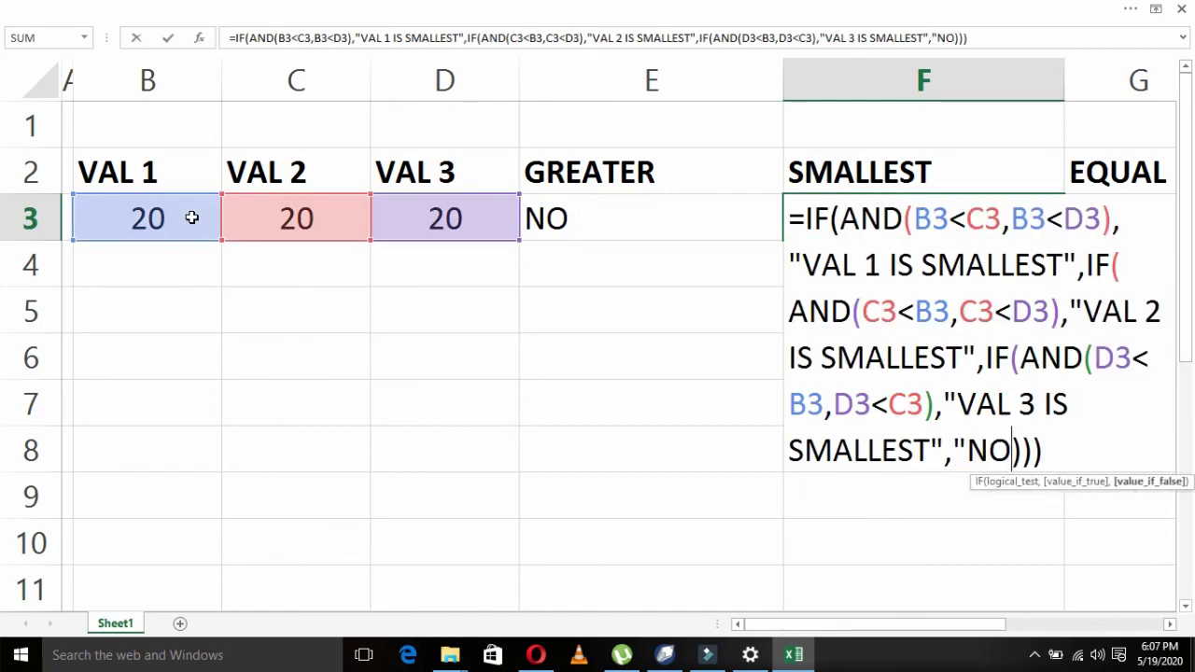
type("\"")
key("Return")
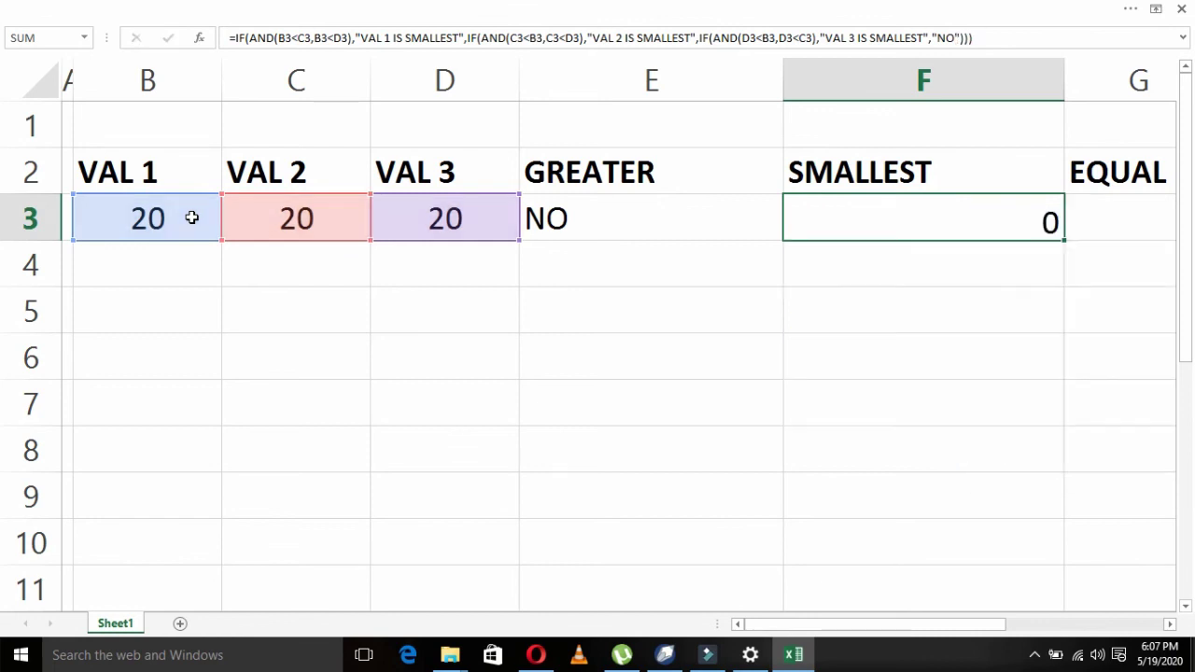
key("Up")
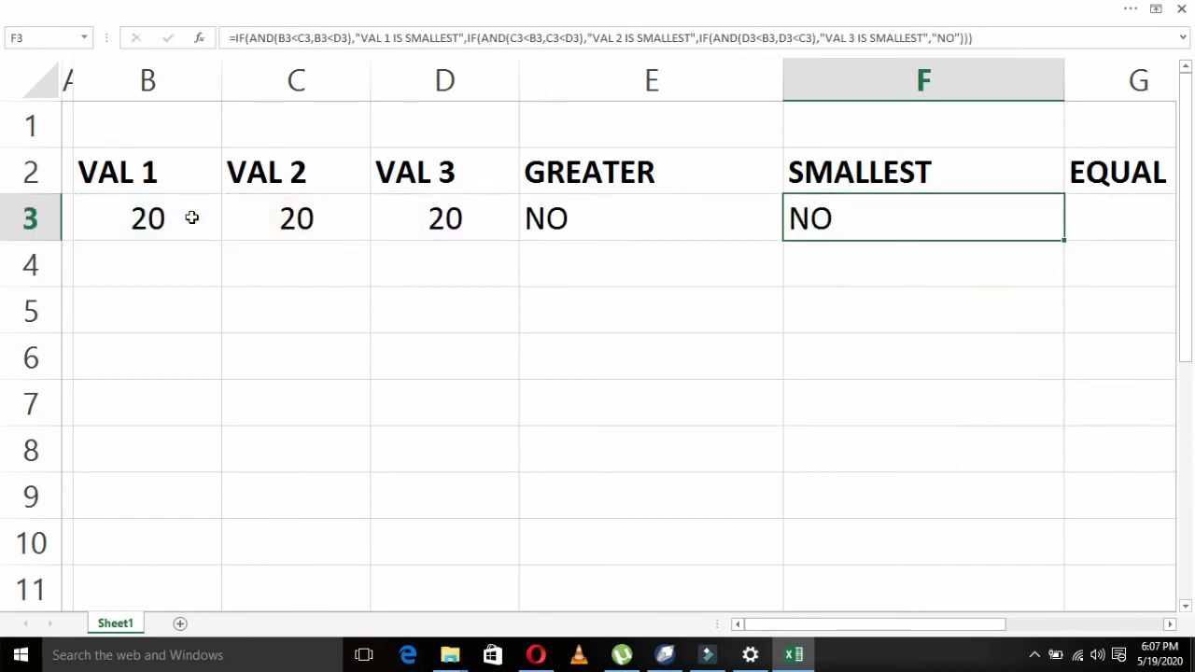
key("Right")
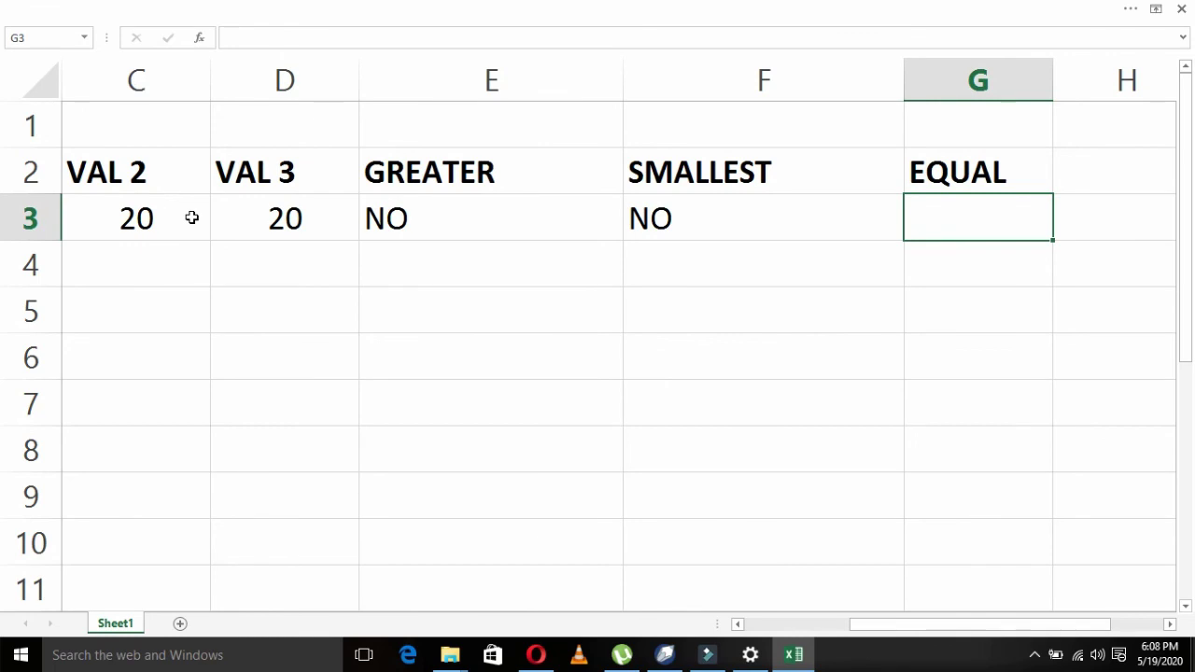
key("Left")
key("Right")
key("Left")
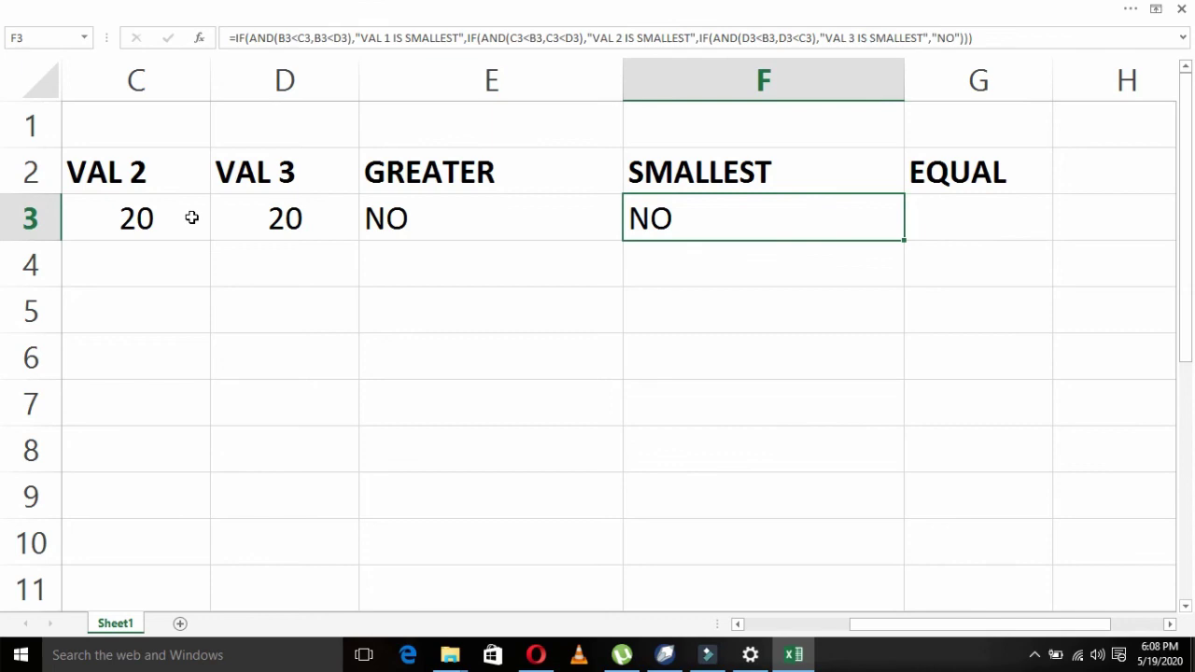
key("Left")
key("Left")
key("Left")
key("Left")
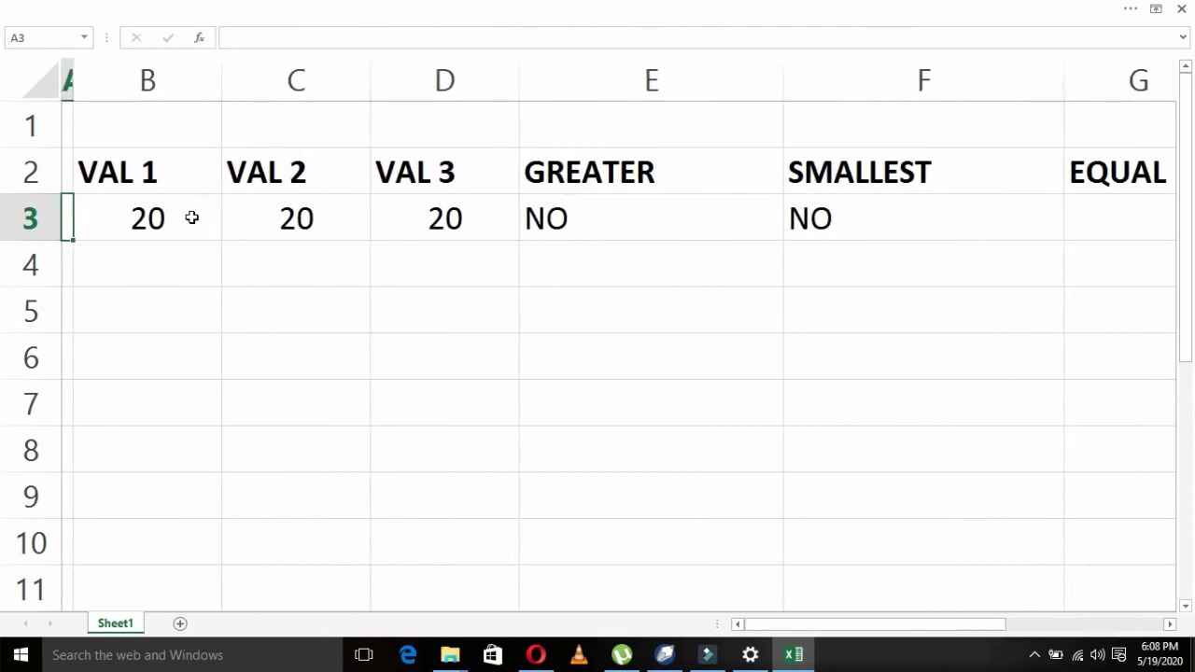
key("Right")
key("Right")
key("Right")
key("Right")
key("Right")
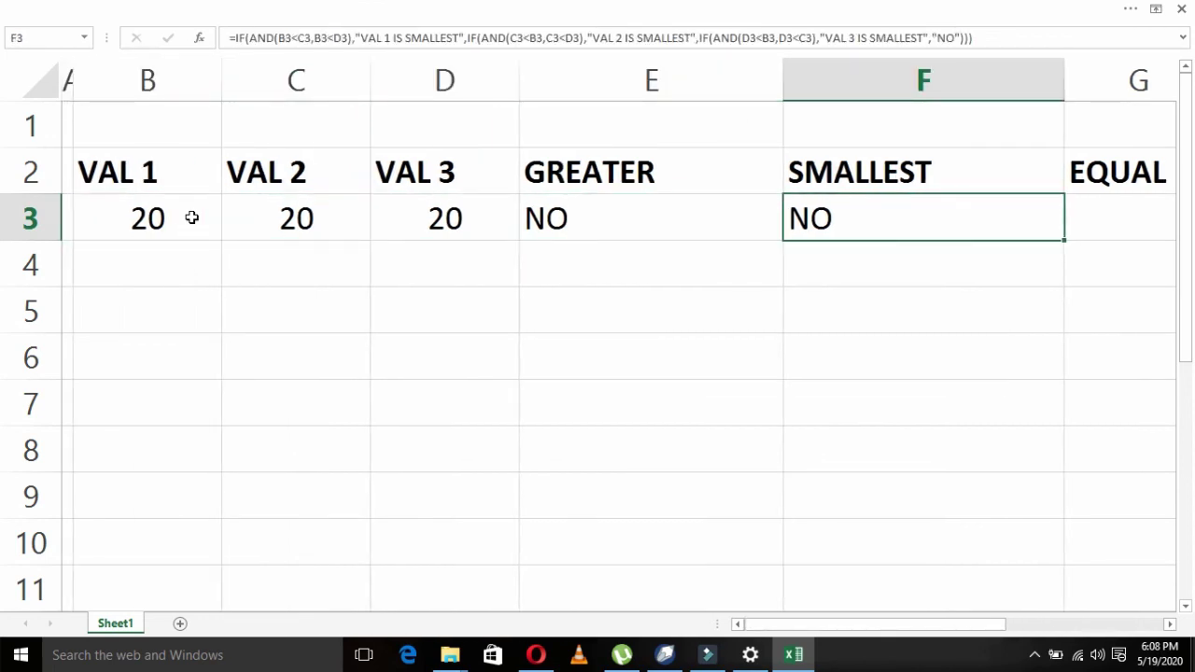